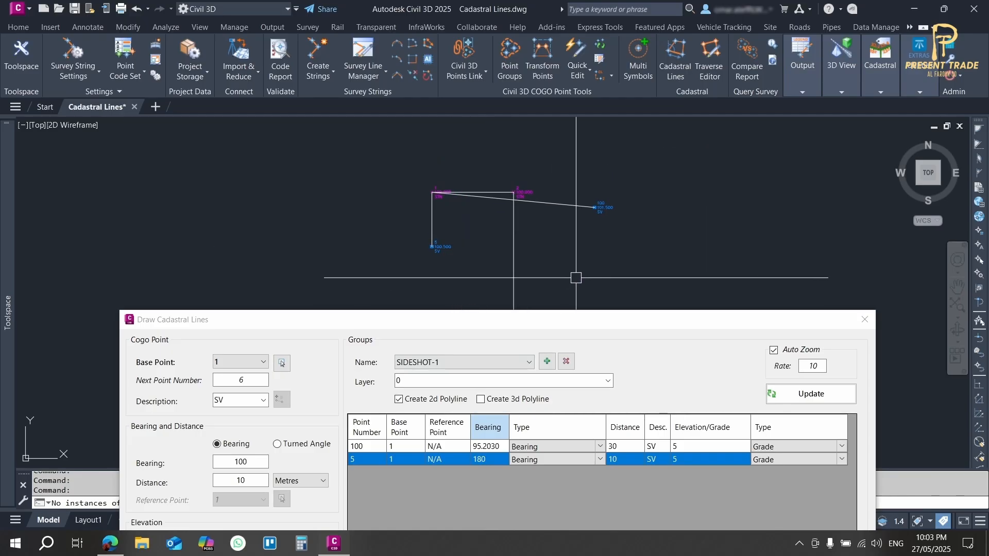
Set the distance of side shot point 5 to 20 in the SIDESHOT-1 group.
left_click(622, 459)
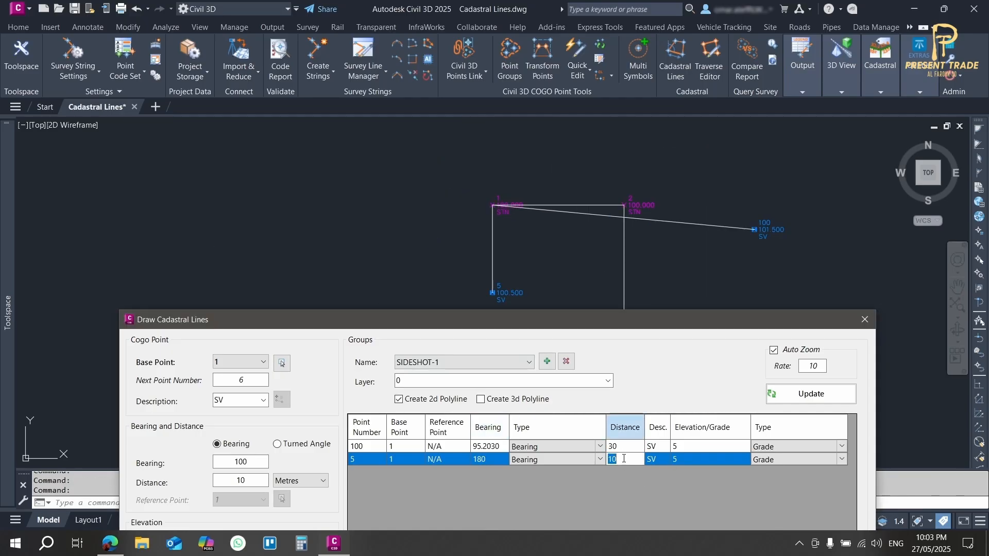
type("20")
left_click(662, 460)
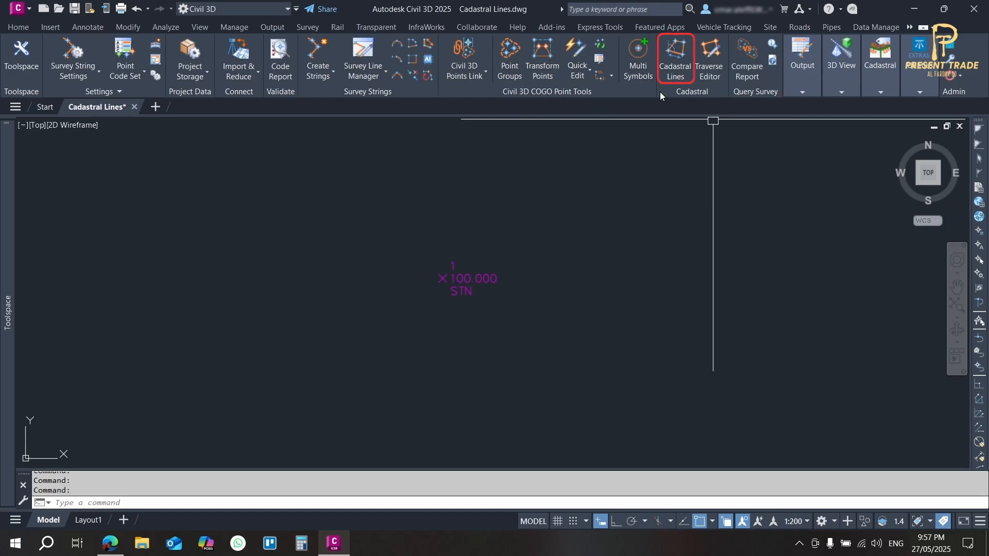
Start the Cadastral Lines tool and pick station point 1 in the drawing as the base point.
left_click(680, 63)
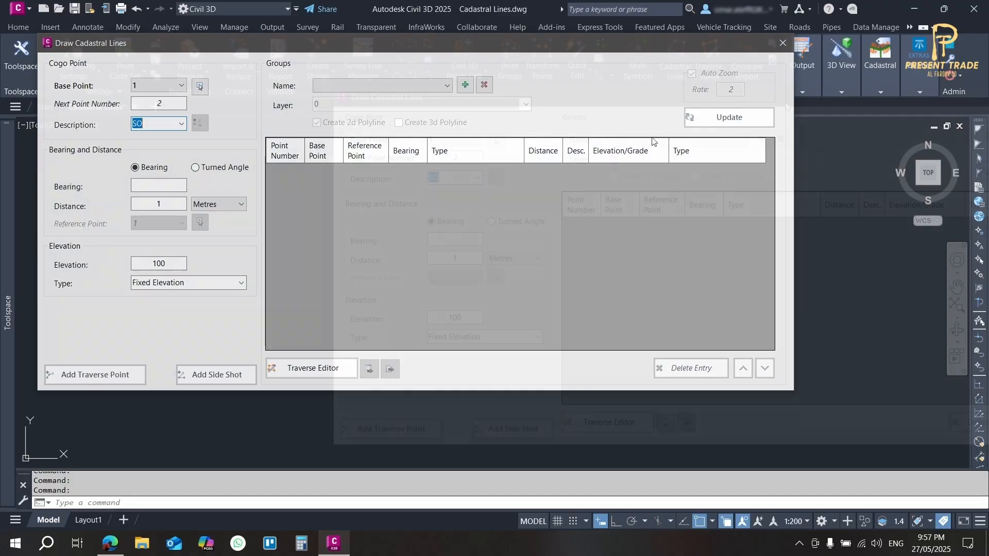
scroll(213, 222, "up", 4)
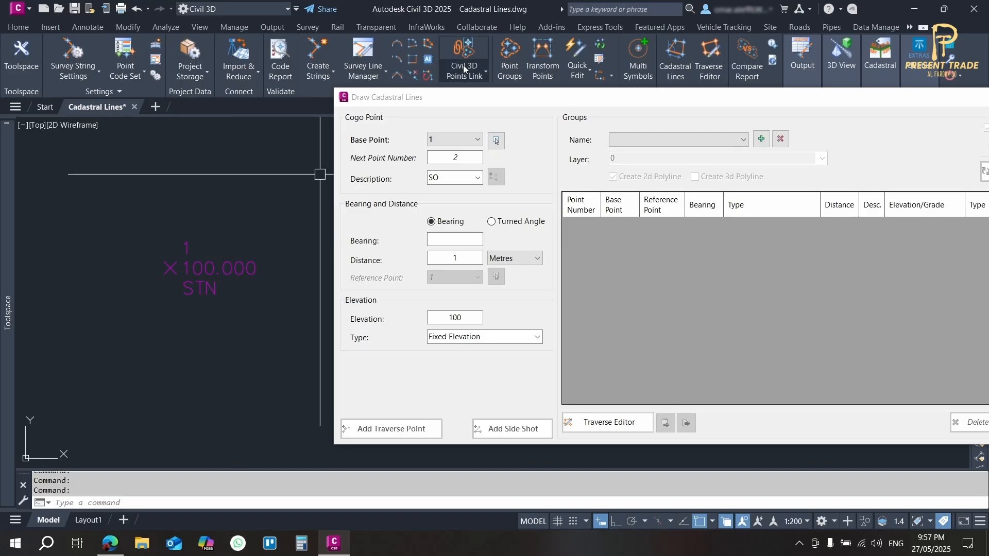
mouse_move(447, 97)
left_mouse_down()
mouse_move(410, 94)
mouse_move(389, 109)
left_mouse_up()
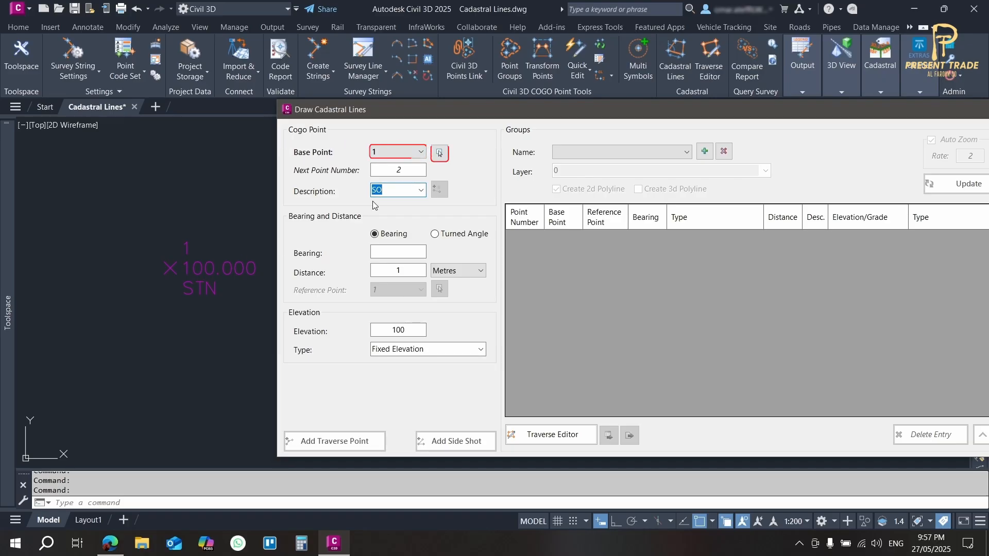
left_click(438, 153)
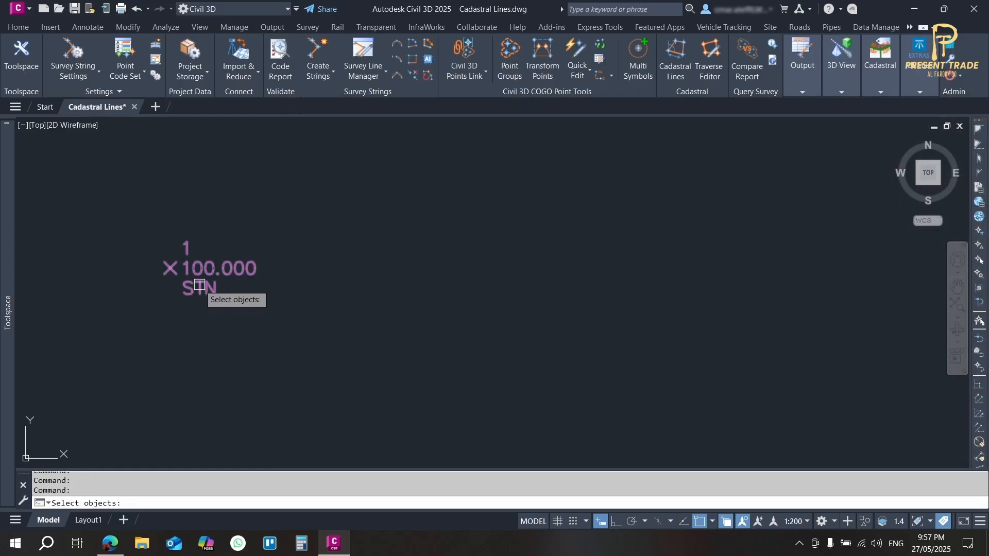
left_click(209, 274)
key("Return")
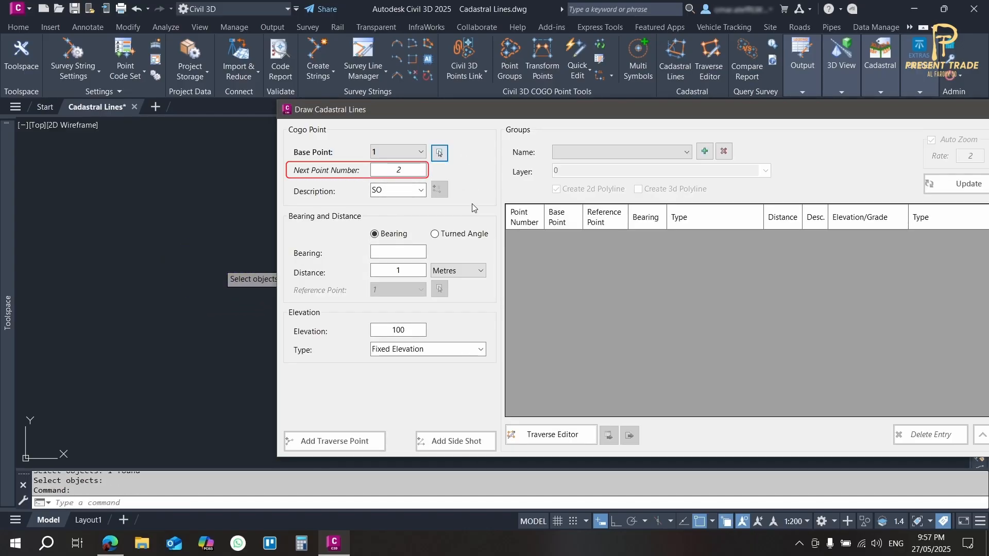
Examine the description codes available for the next point.
mouse_move(409, 111)
left_mouse_down()
mouse_move(482, 119)
mouse_move(507, 150)
left_mouse_up()
middle_click_drag(266, 191, 152, 212)
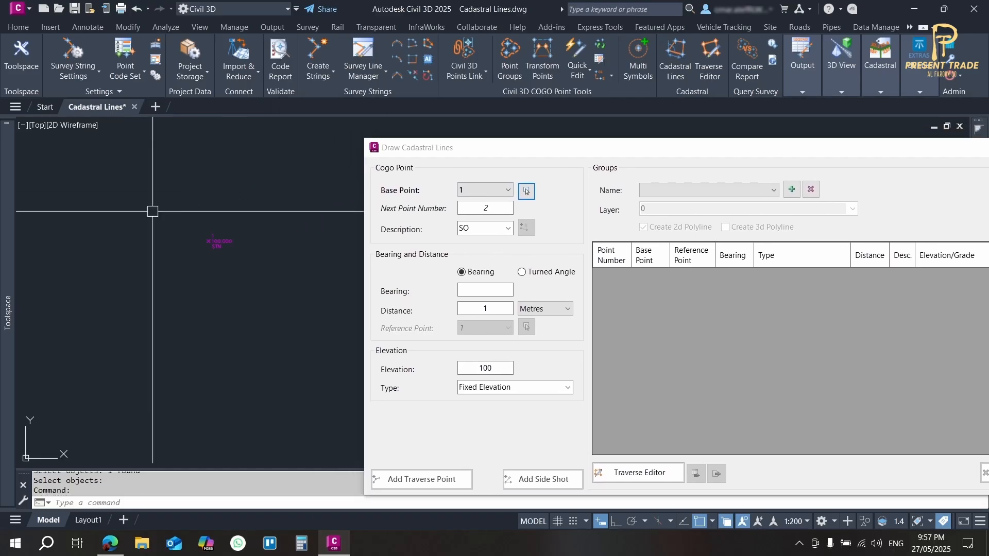
left_click(474, 151)
mouse_move(531, 154)
left_mouse_down()
mouse_move(737, 146)
mouse_move(563, 101)
left_mouse_up()
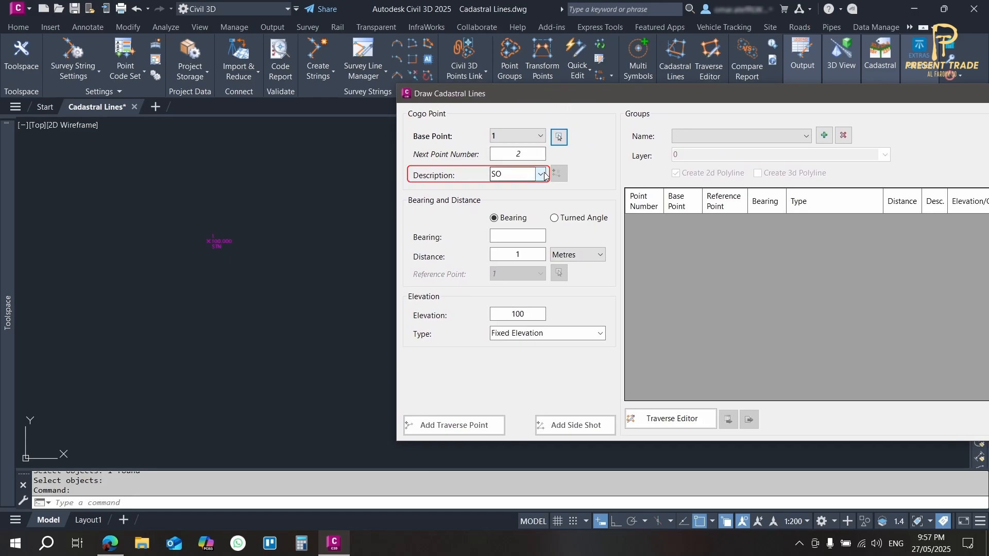
left_click(541, 177)
scroll(533, 288, "down", 10)
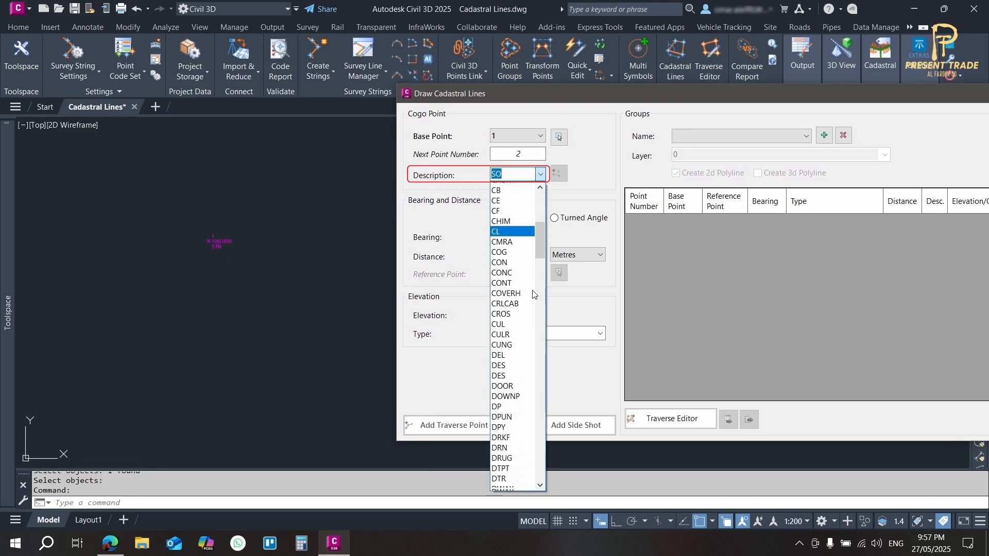
scroll(515, 335, "down", 5)
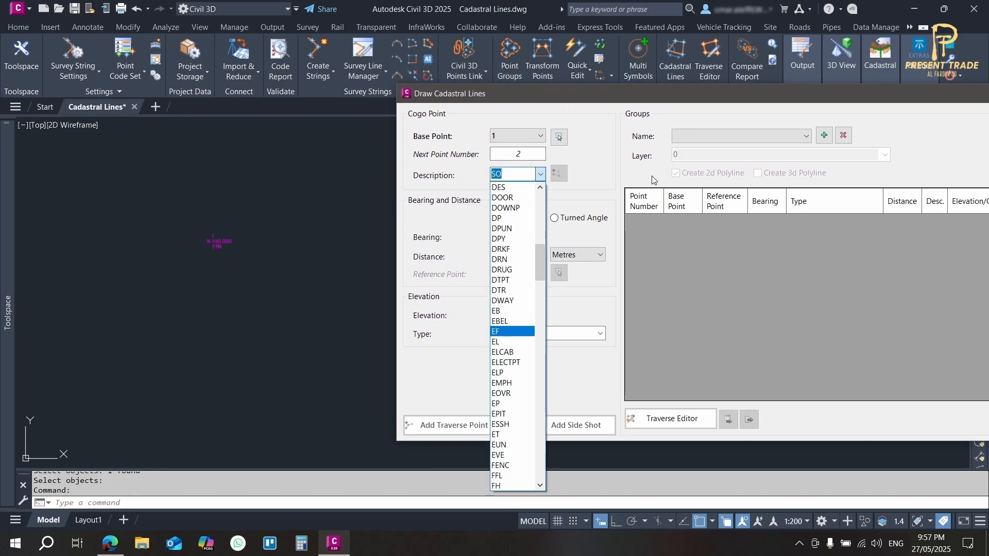
left_click(595, 148)
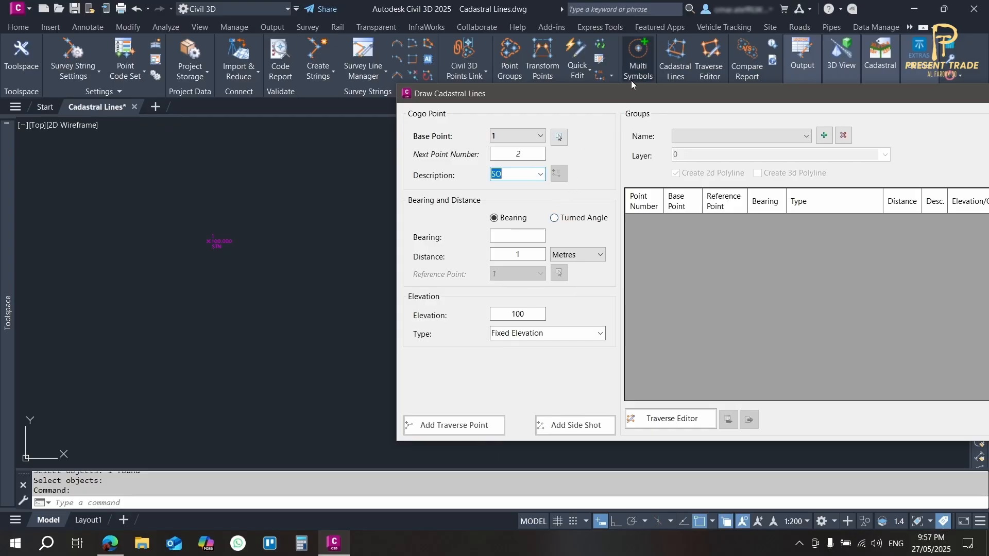
Define the next point with a bearing of 90 and a distance of 15 metres, keeping the Fixed Elevation type.
mouse_move(575, 92)
left_mouse_down()
mouse_move(454, 49)
mouse_move(422, 80)
left_mouse_up()
left_click(412, 215)
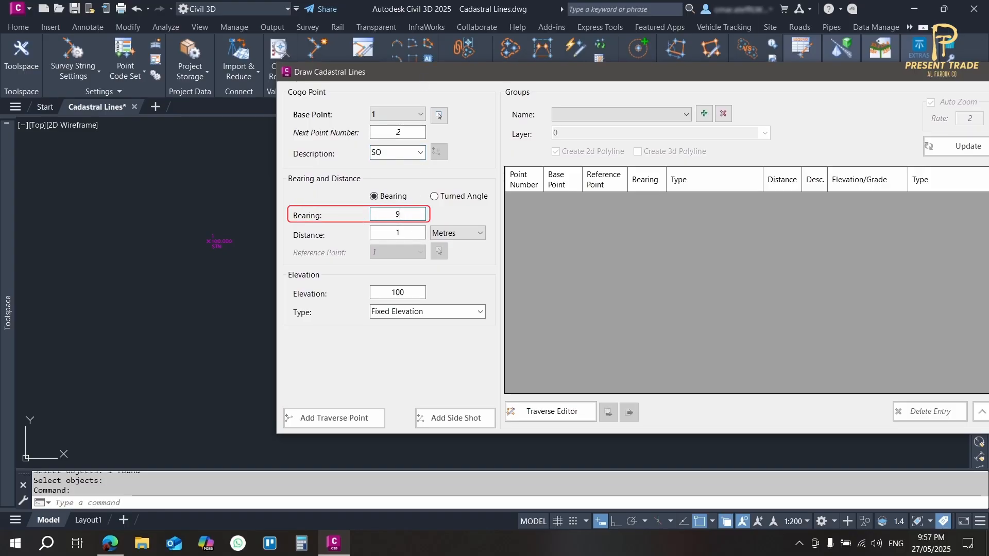
left_click(404, 230)
type("15")
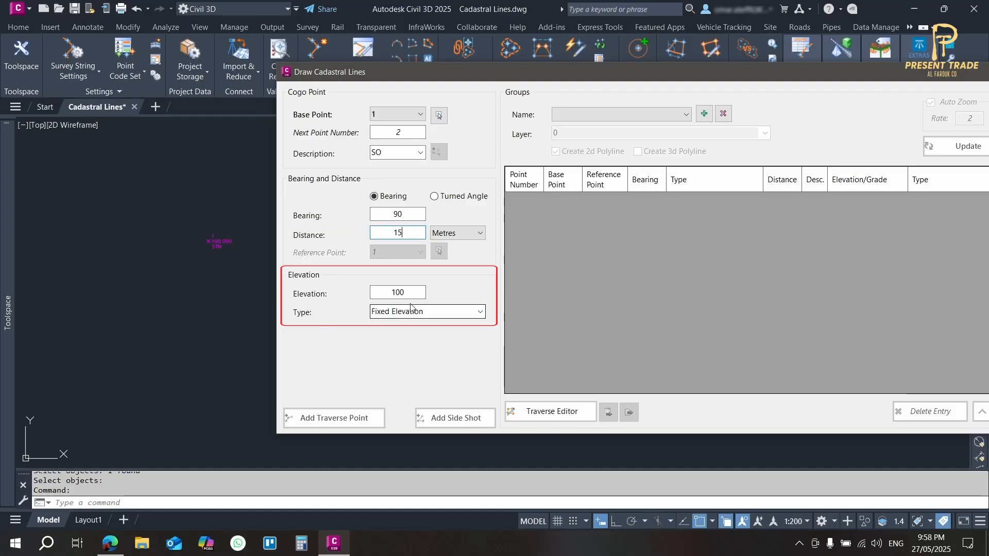
left_click(466, 313)
left_click(481, 312)
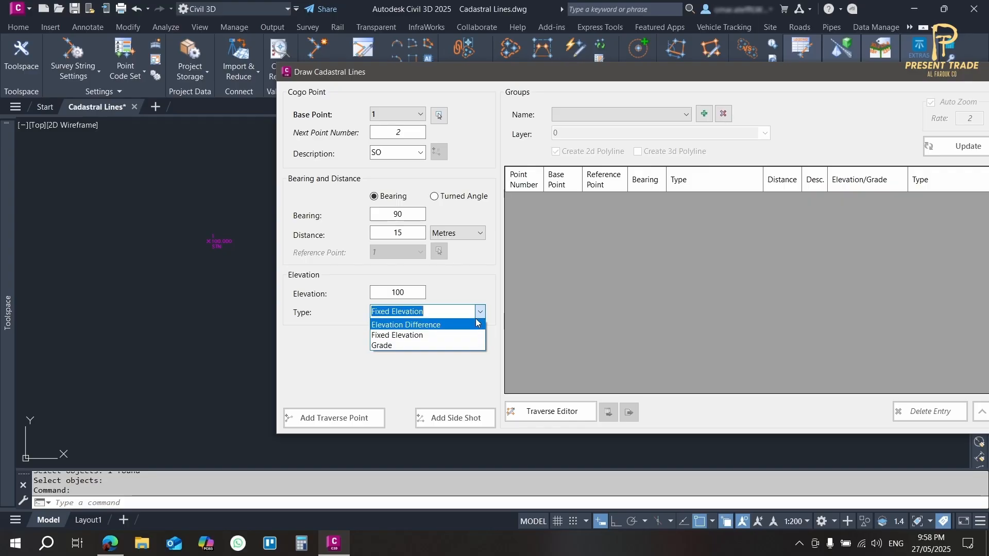
left_click(480, 312)
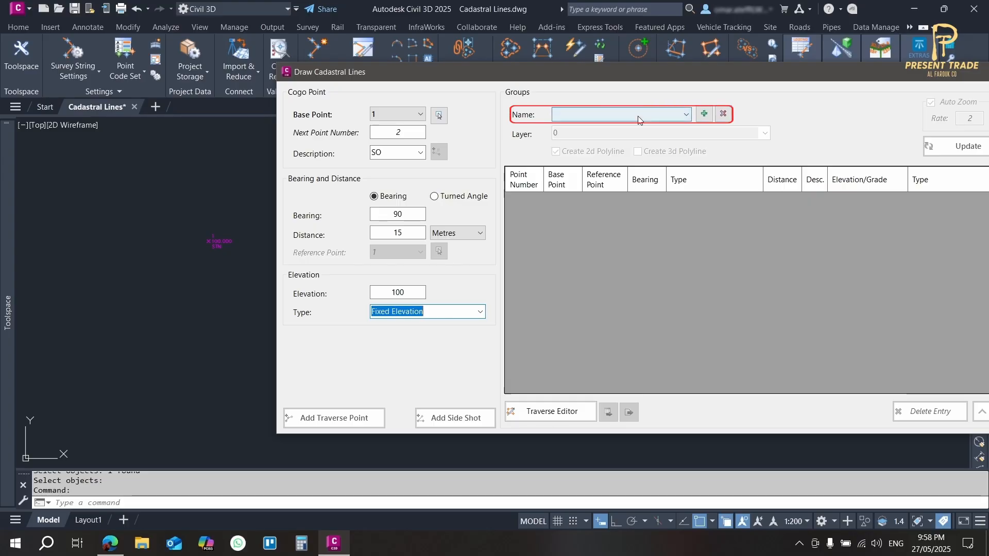
Create a new group named TRAVERSE 1.
left_click(639, 119)
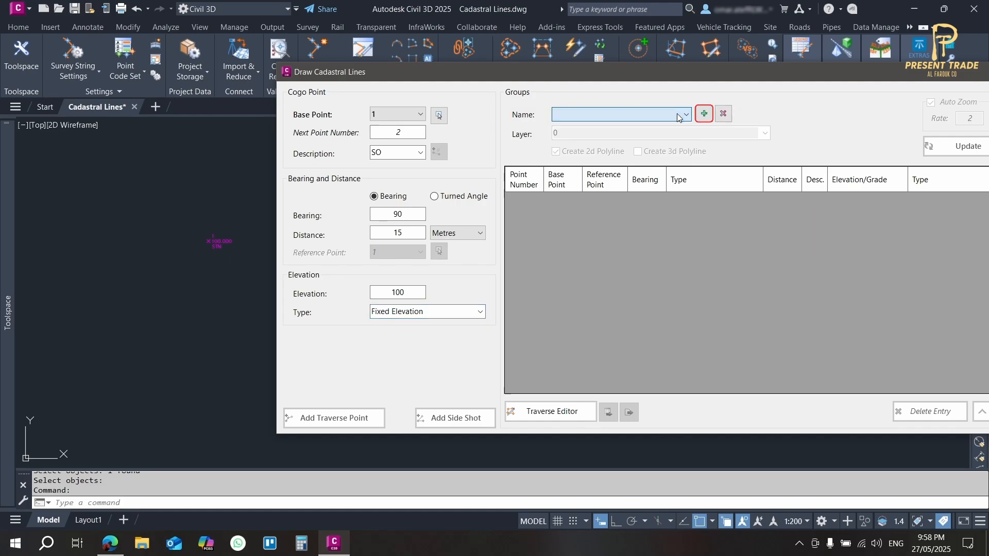
left_click(704, 114)
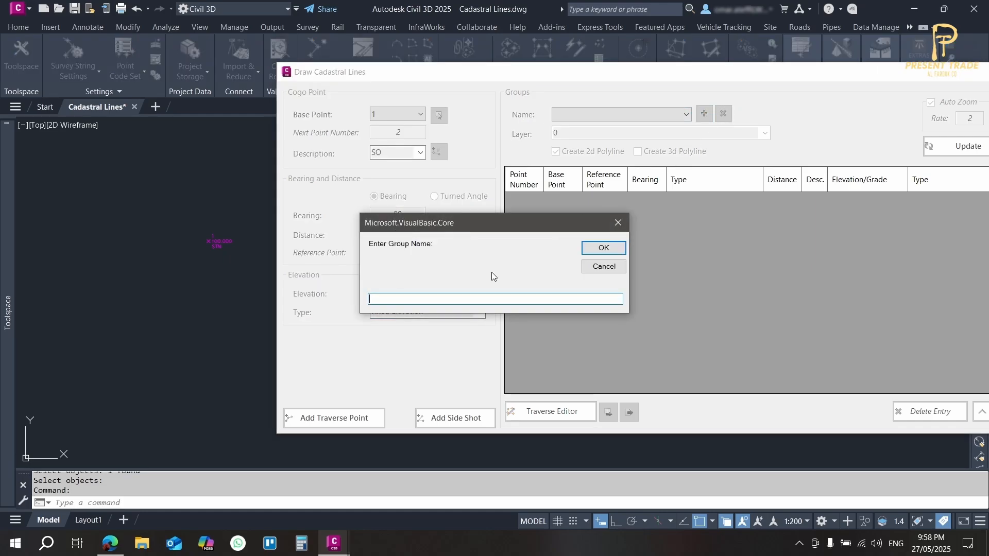
type("t")
key("BackSpace")
type("TRAVERS")
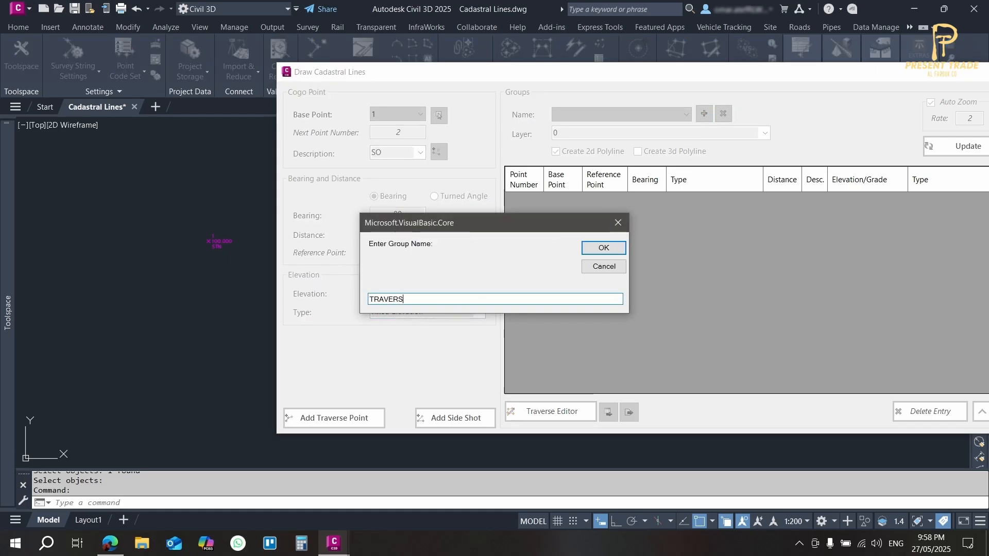
type("E 1")
left_click(600, 247)
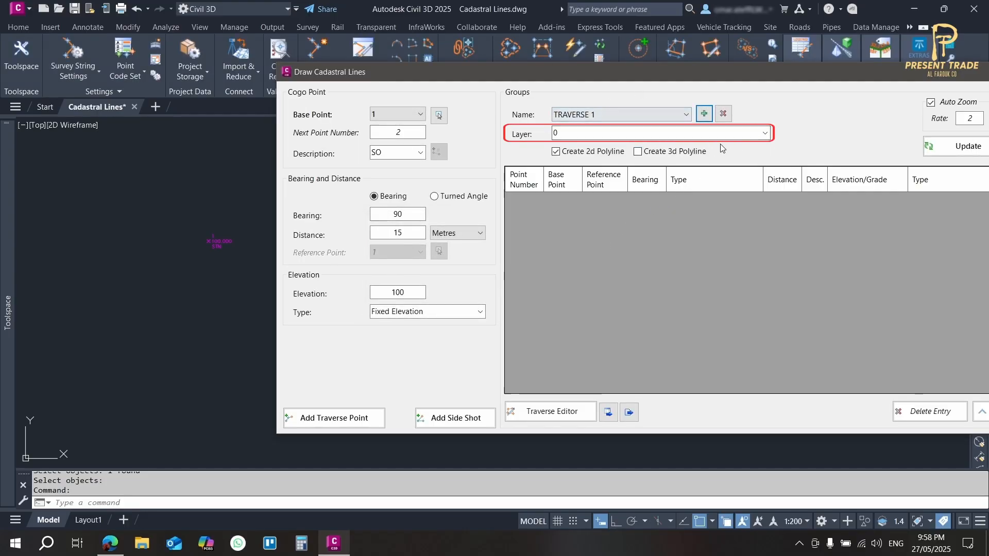
Add point 2 to the group as a traverse point and inspect its line from point 1 in the drawing.
left_click_drag(716, 72, 601, 68)
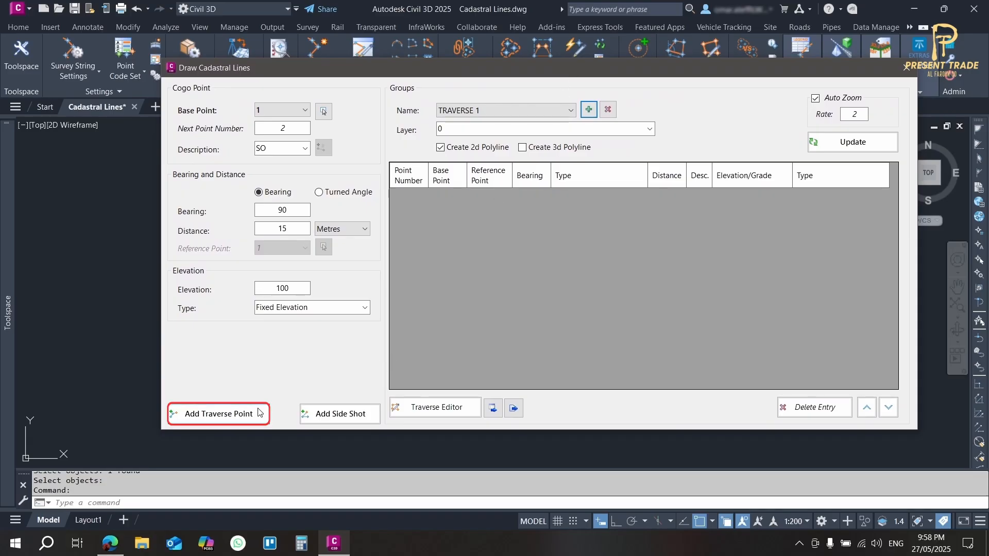
left_click(242, 416)
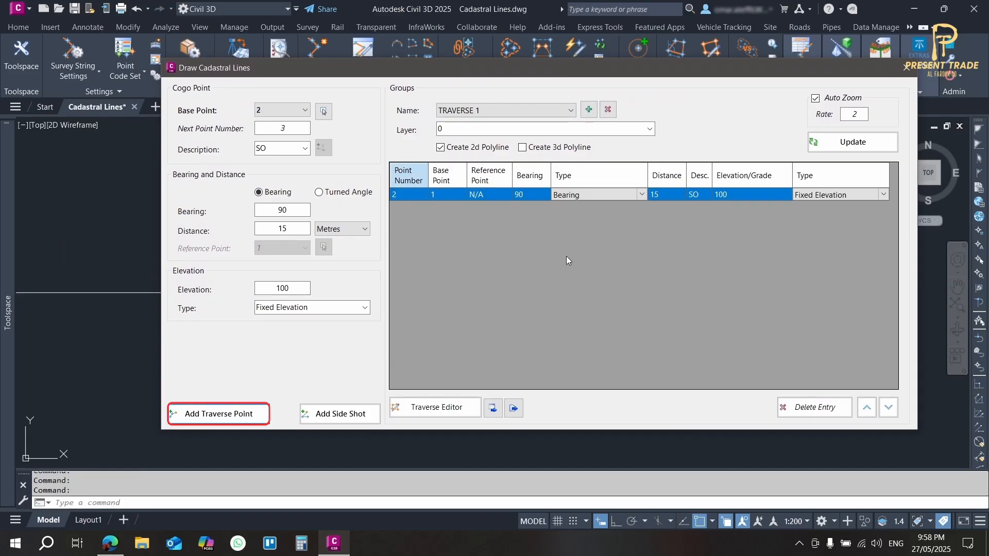
left_click_drag(496, 66, 755, 141)
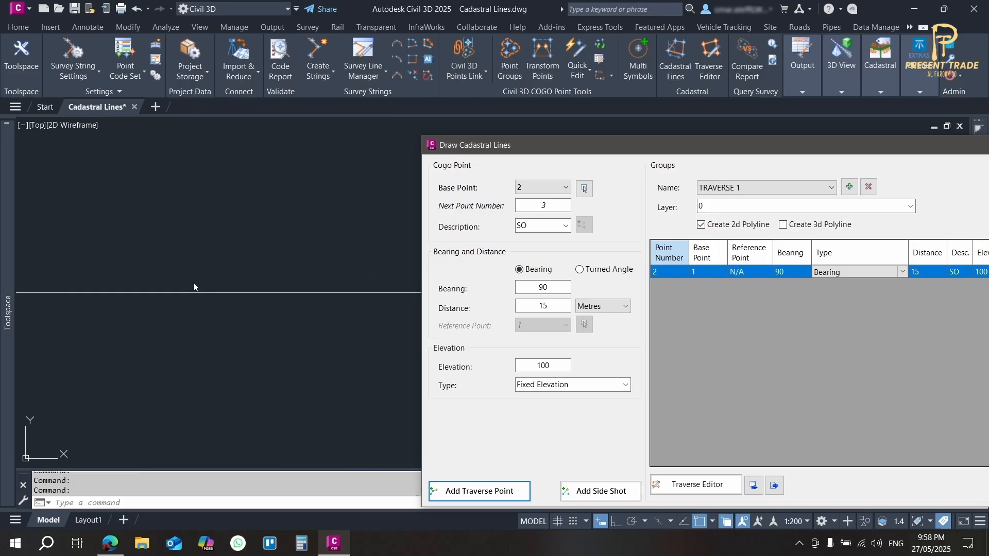
scroll(228, 252, "up", 6)
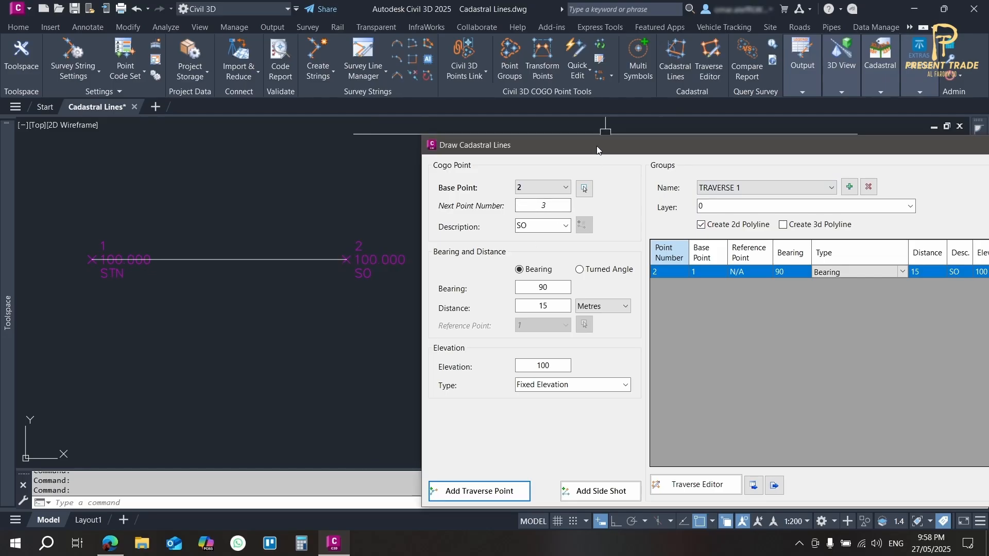
Change point 2's description to STN, set the auto zoom rate to 10 and update the drawing.
left_click_drag(600, 147, 339, 86)
left_click(696, 207)
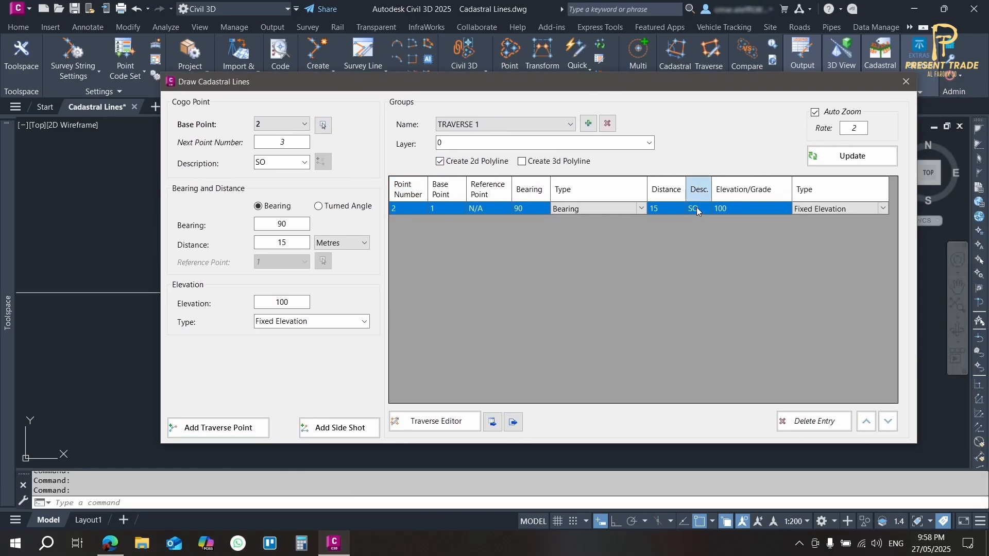
type("STN")
double_click(853, 128)
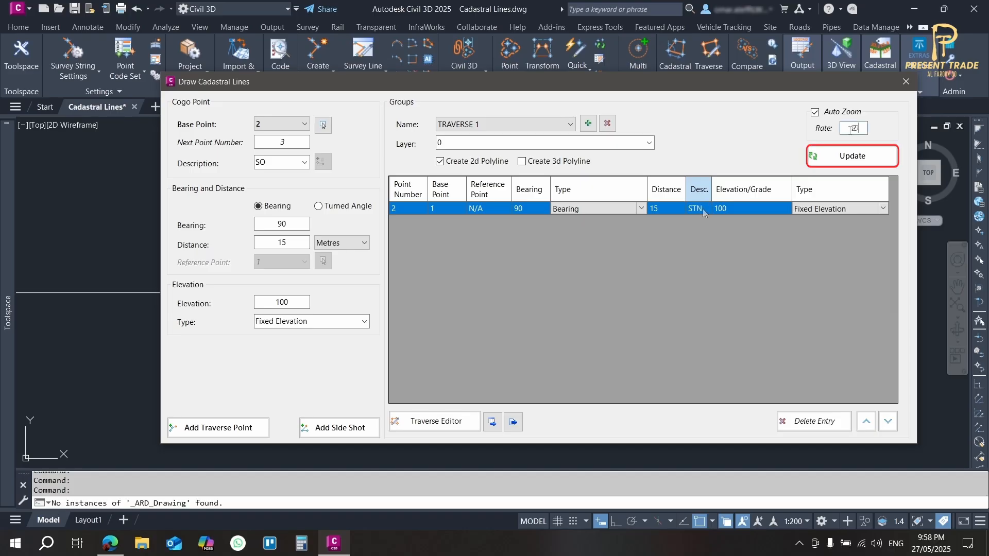
type("10")
left_click(843, 158)
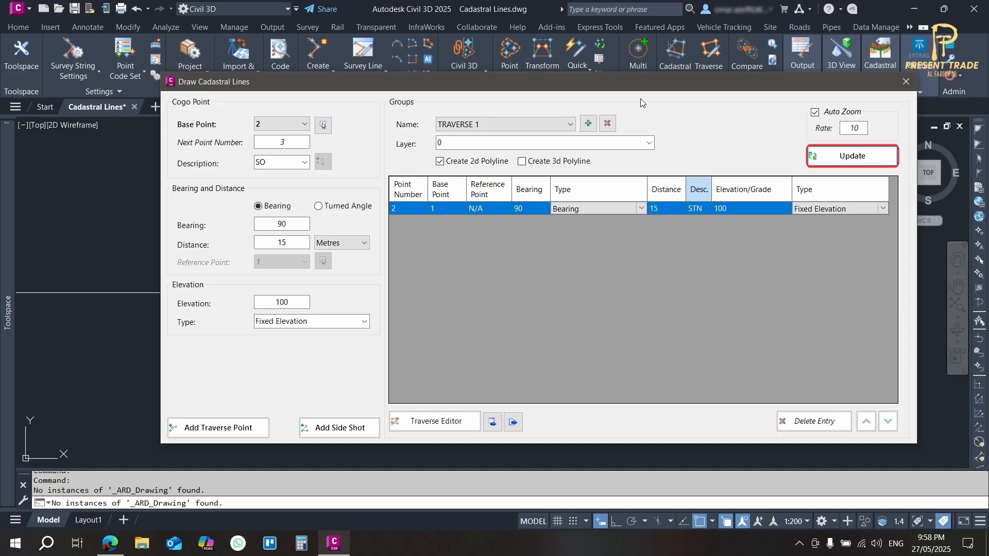
mouse_move(640, 86)
left_mouse_down()
mouse_move(664, 191)
mouse_move(512, 348)
mouse_move(583, 308)
left_mouse_up()
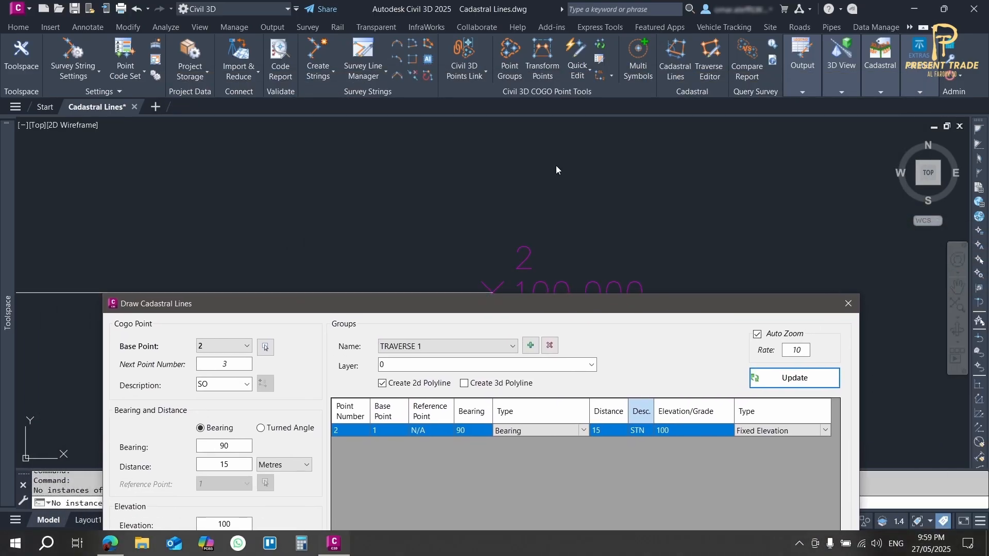
scroll(566, 191, "down", 3)
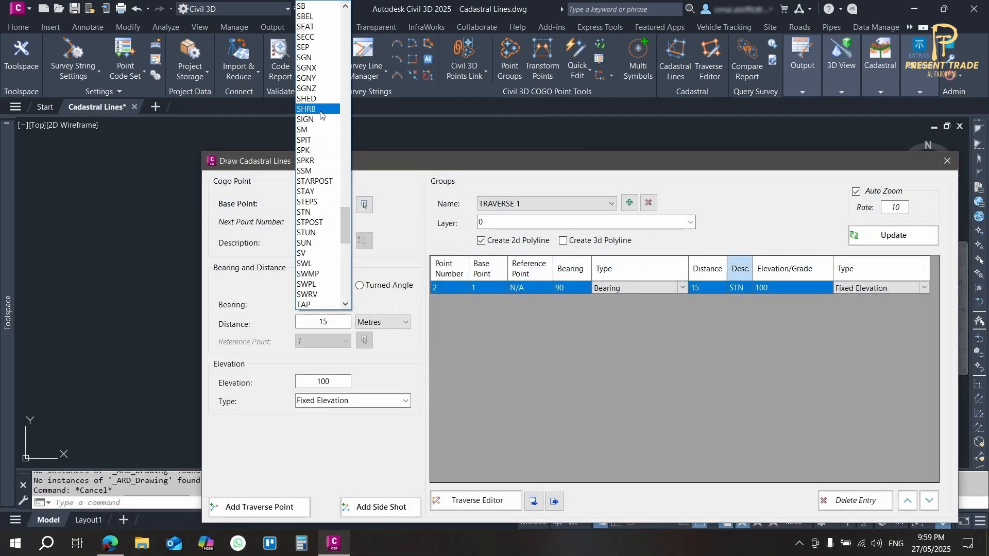
Add traverse point 3 from base point 2 with description STN, bearing 270 and a distance of 25 metres.
left_click(317, 206)
double_click(323, 304)
type("2")
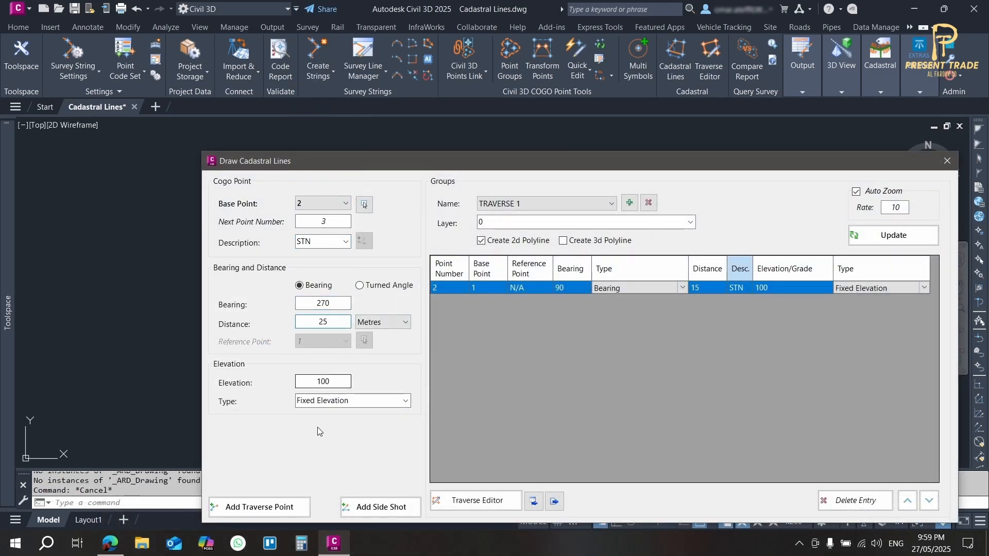
left_click(279, 508)
mouse_move(492, 164)
left_mouse_down()
mouse_move(463, 396)
mouse_move(406, 319)
mouse_move(360, 281)
left_mouse_up()
scroll(585, 279, "up", 1)
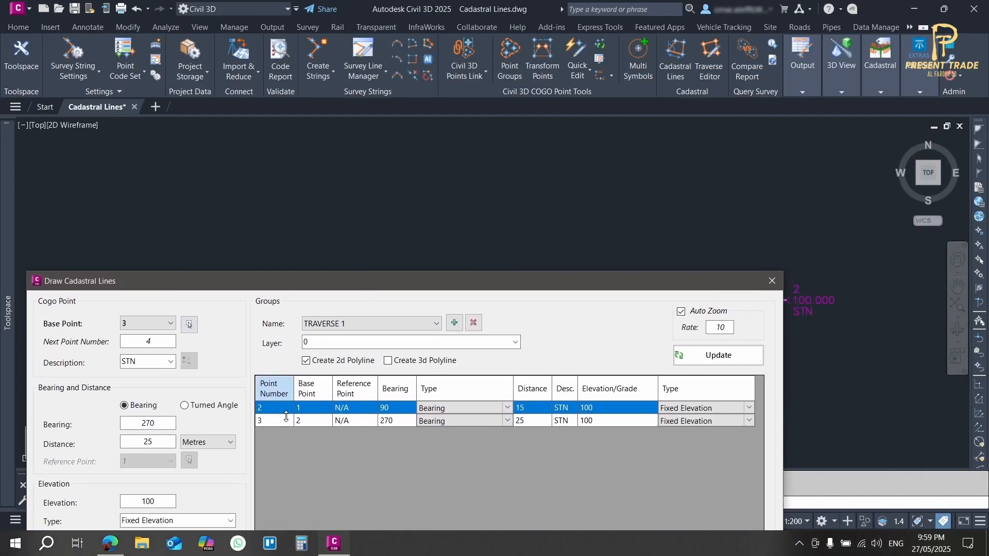
Set the bearing of point 3 to 180 in the traverse table.
left_click(397, 421)
left_click_drag(445, 278, 474, 342)
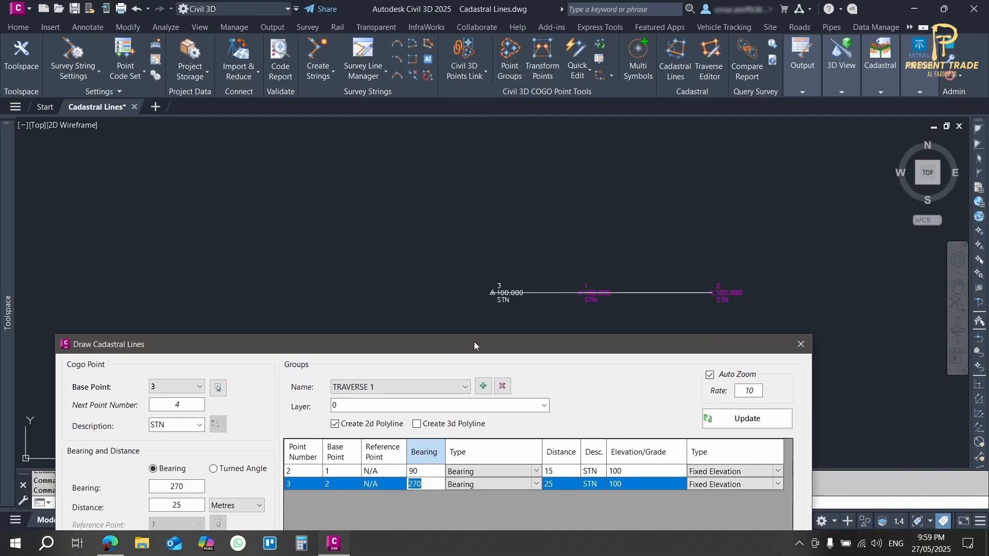
type("180")
key("Return")
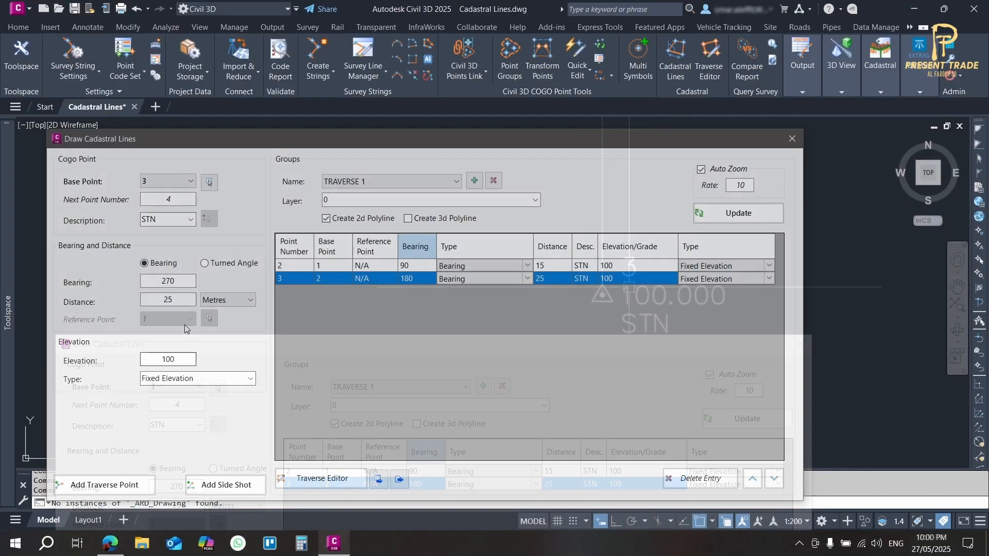
Add traverse point 4 from base point 3 with bearing 160, distance 30 metres and grade 5, and inspect its line in the drawing.
double_click(184, 282)
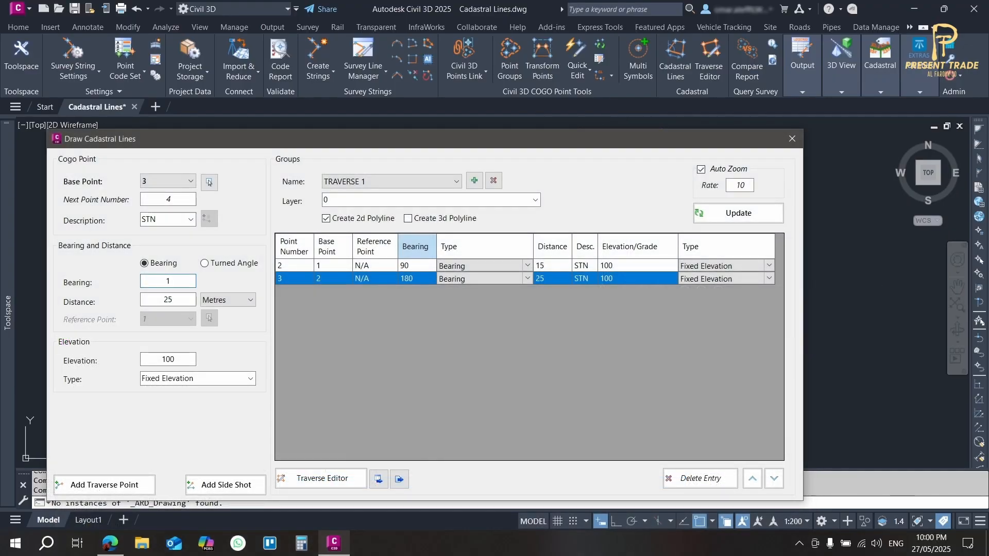
type("30")
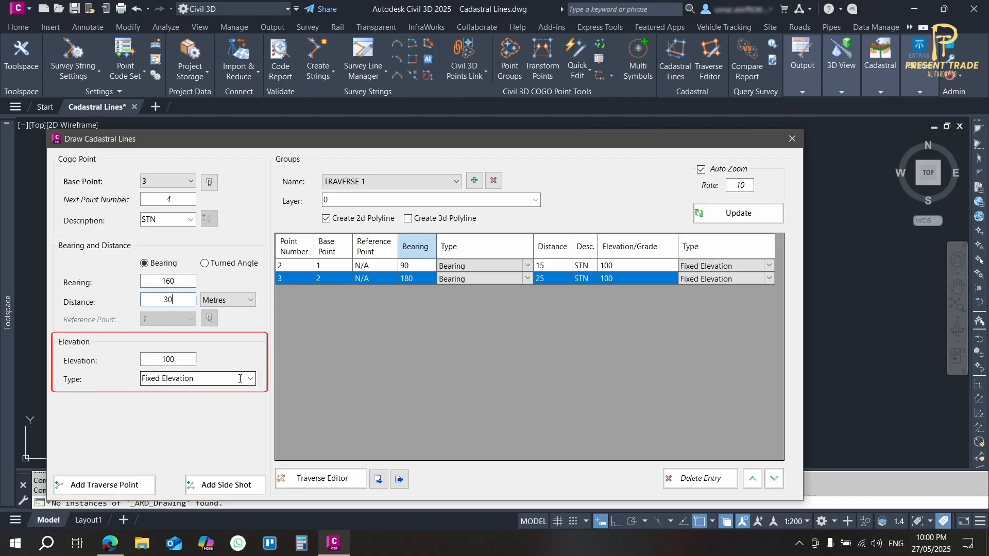
left_click(240, 379)
left_click(207, 409)
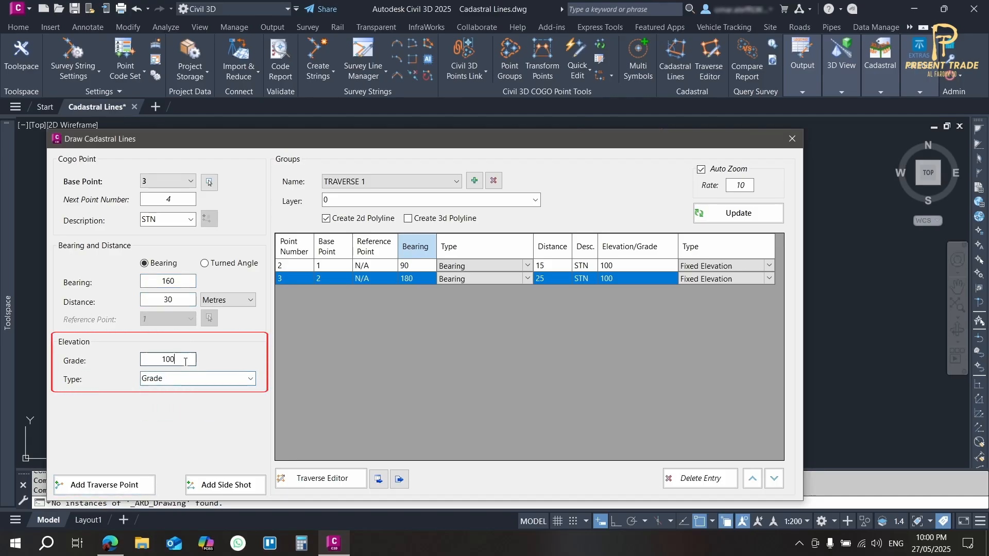
type("5")
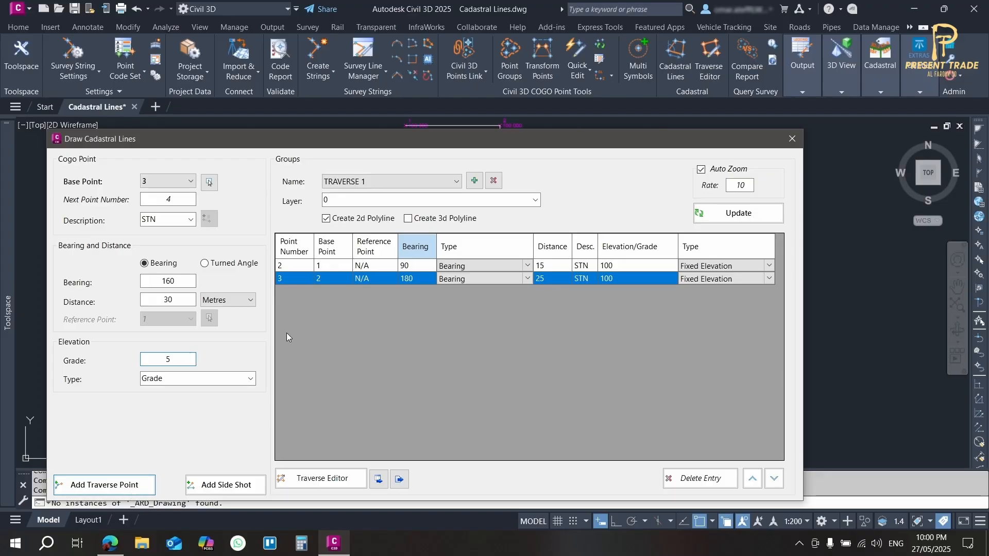
left_click(104, 485)
mouse_move(482, 145)
left_mouse_down()
mouse_move(459, 275)
mouse_move(462, 334)
left_mouse_up()
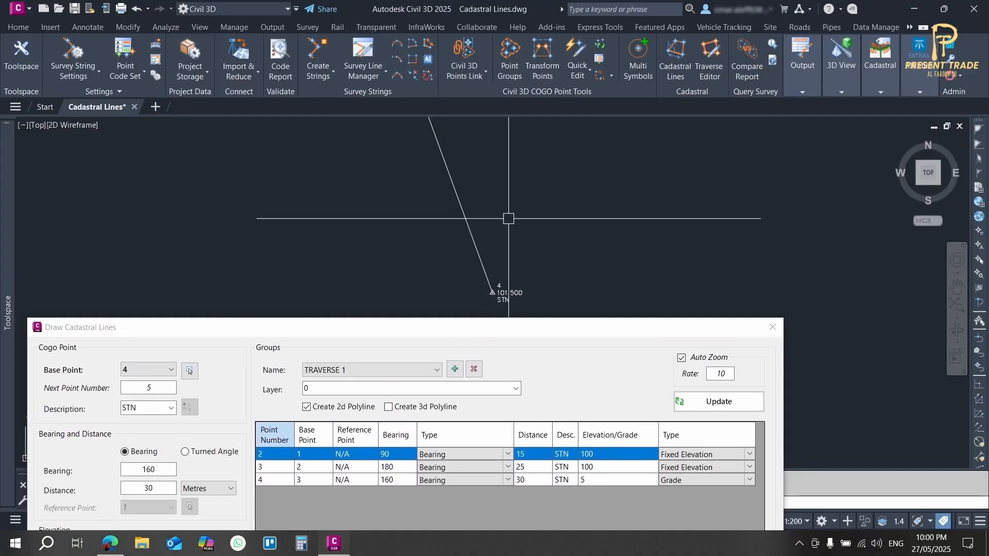
scroll(497, 284, "up", 2)
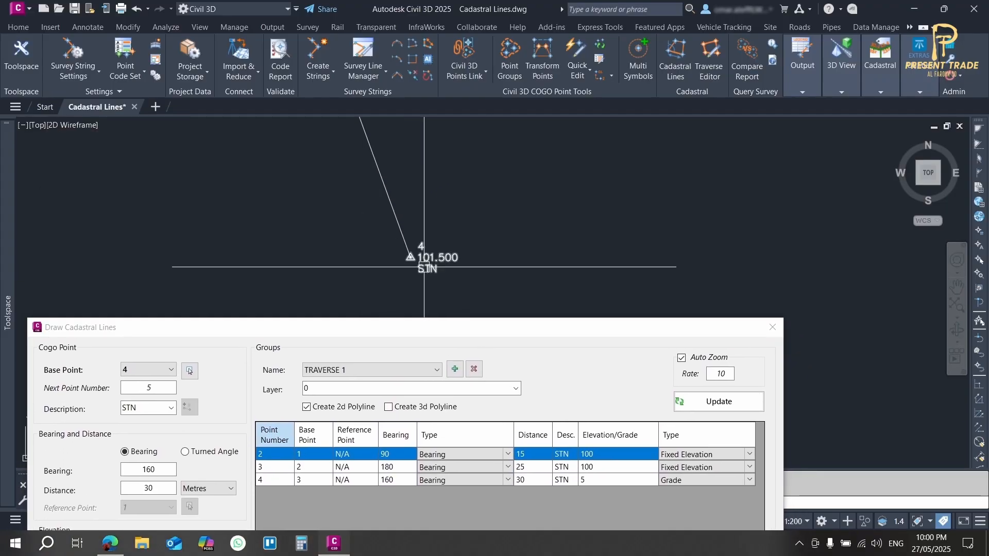
scroll(482, 206, "down", 5)
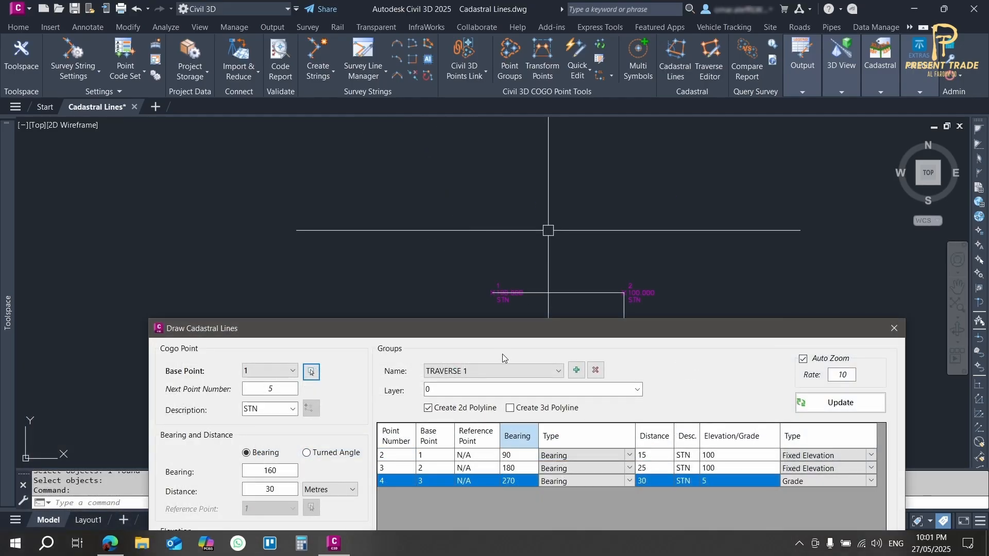
Create a new cadastral line group named SIDESHOT-1.
mouse_move(513, 336)
left_mouse_down()
mouse_move(472, 182)
mouse_move(480, 116)
left_mouse_up()
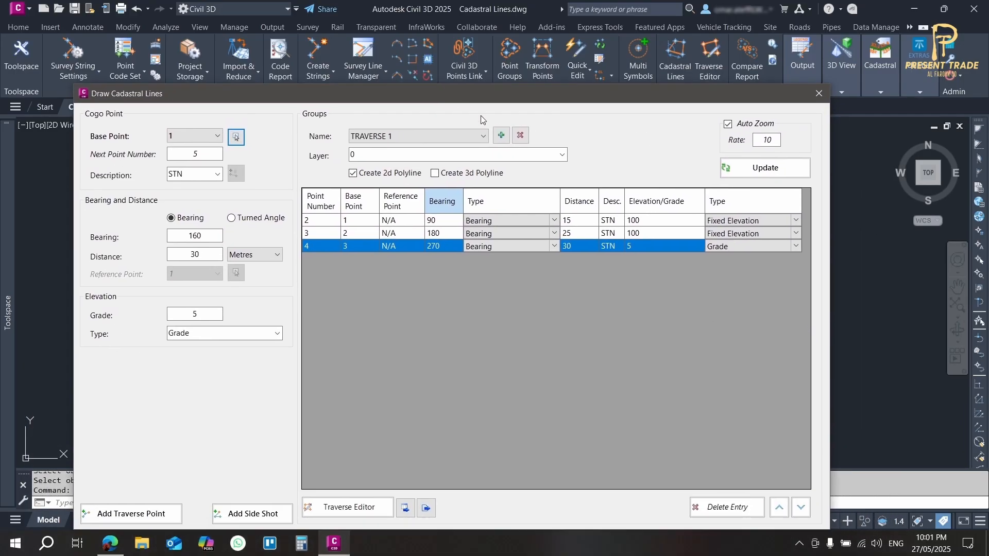
left_click(501, 136)
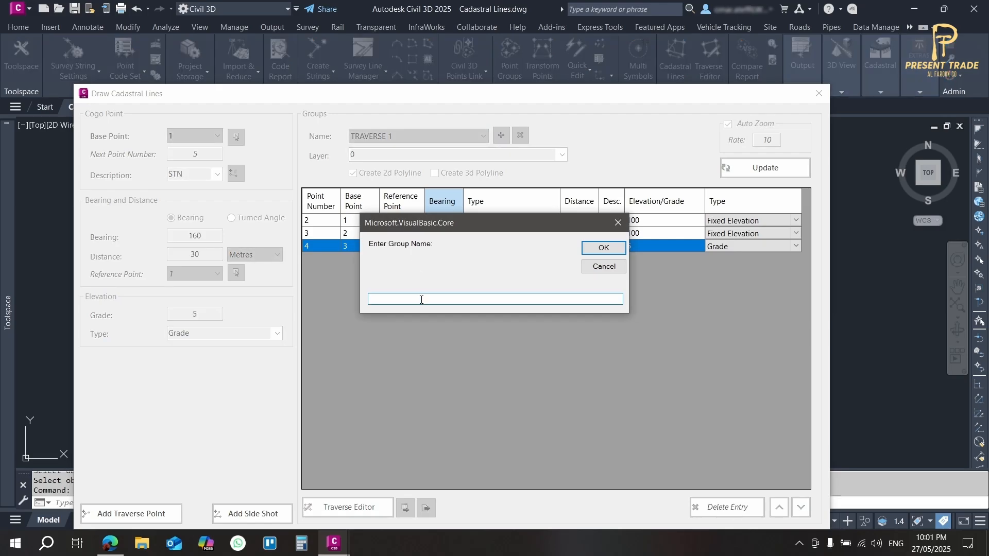
type("SIDESHOT-1")
left_click(604, 247)
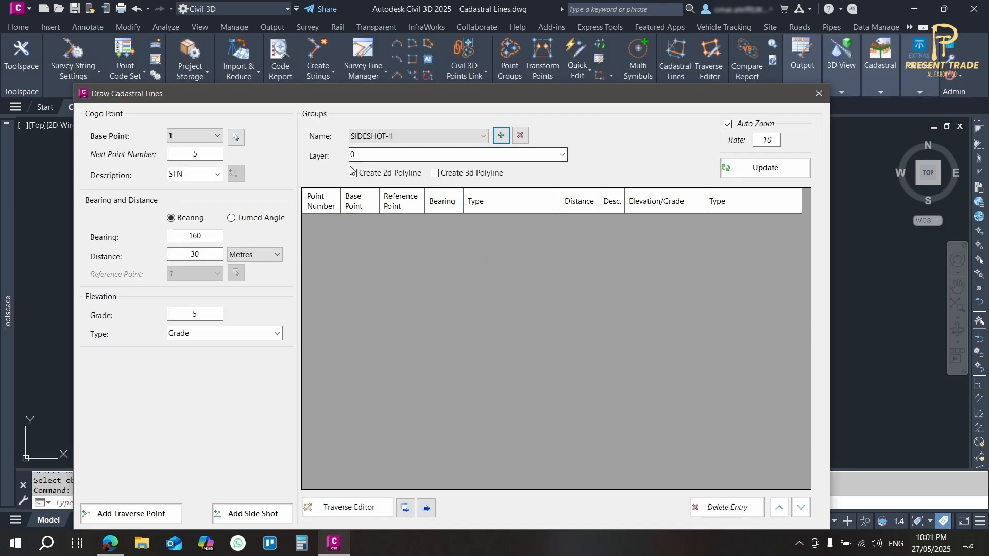
Add side shot 100 from base point 1 with description SV, bearing 95.2030, distance 30 metres and grade 5, and inspect its line.
type("100")
left_click(217, 174)
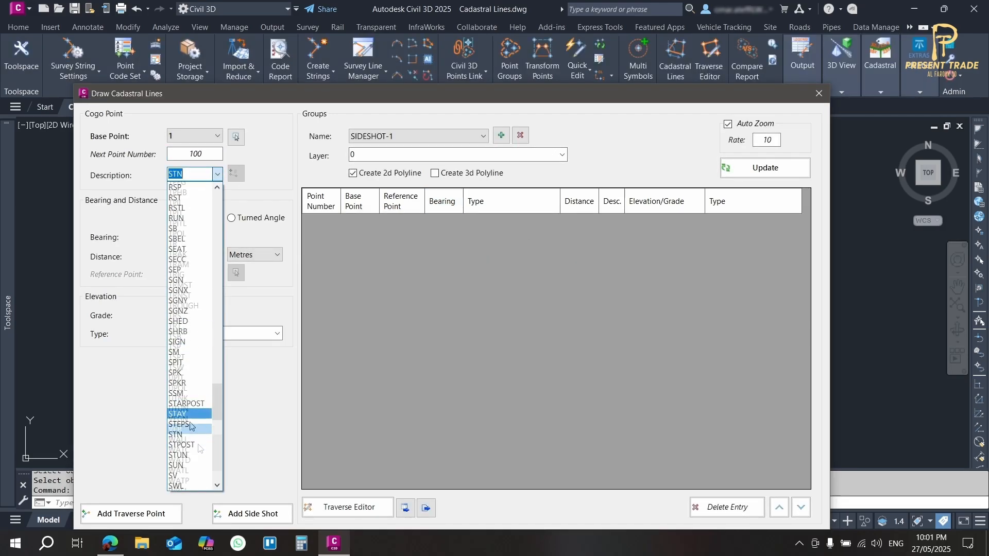
scroll(181, 458, "up", 3)
left_click(181, 445)
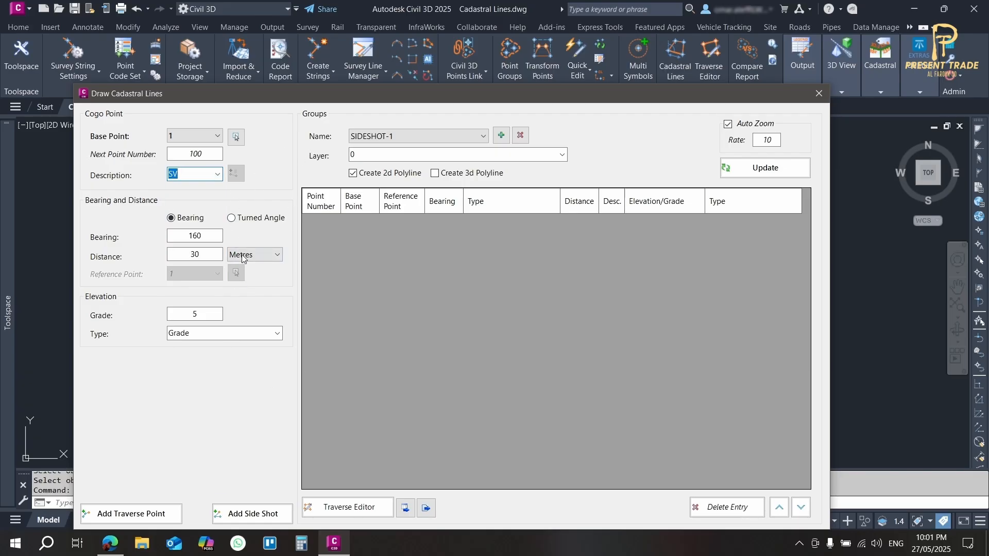
left_click_drag(283, 94, 258, 94)
double_click(171, 236)
type("95.2030")
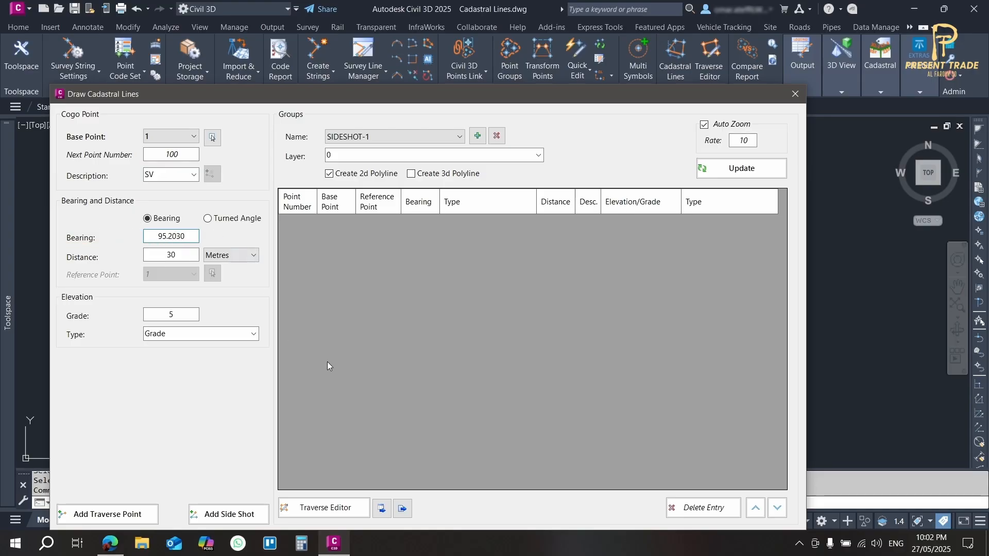
left_click(227, 515)
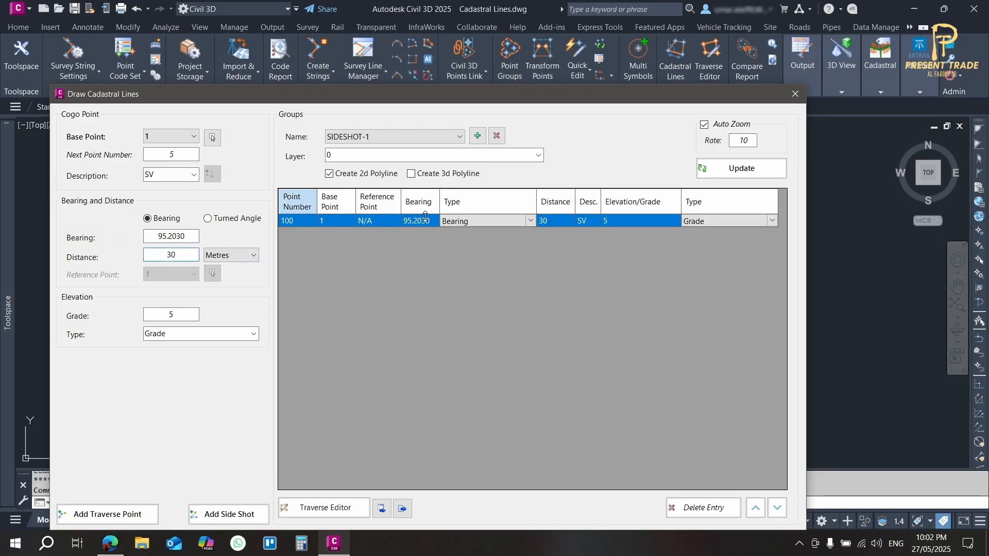
mouse_move(468, 104)
left_mouse_down()
mouse_move(484, 420)
mouse_move(503, 382)
left_mouse_up()
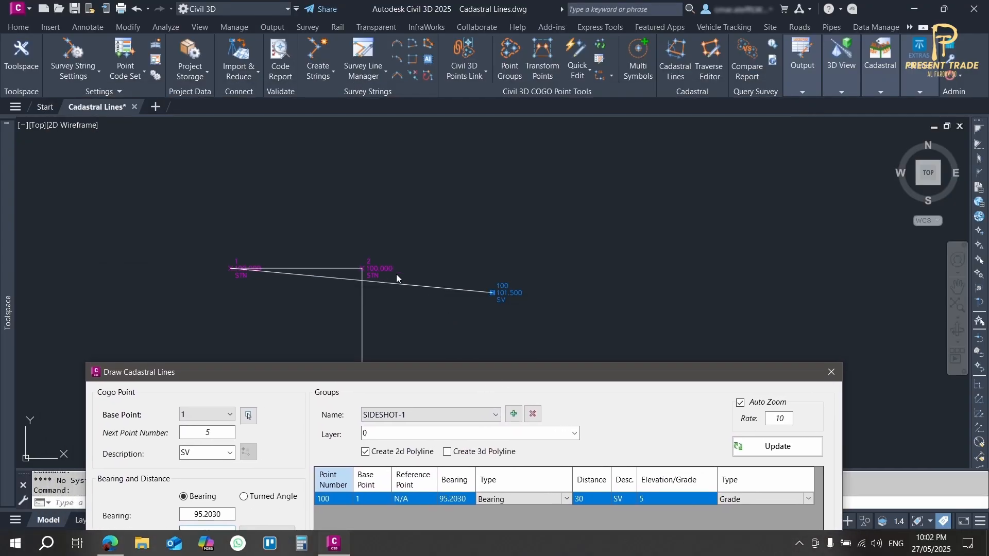
scroll(331, 287, "up", 3)
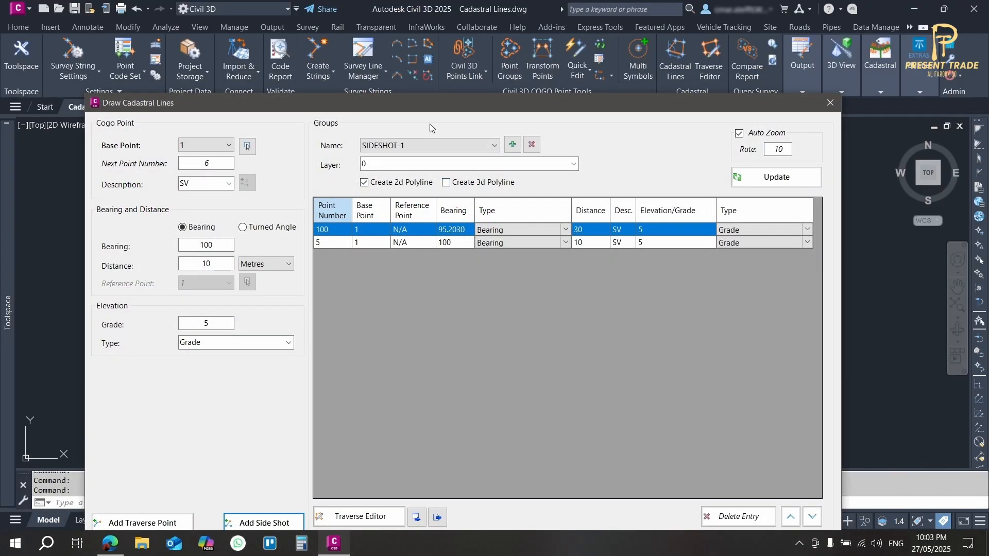
Set the bearing of side shot point 5 to 180 in the SIDESHOT-1 table.
left_click(338, 244)
double_click(449, 242)
mouse_move(480, 107)
left_mouse_down()
mouse_move(515, 347)
mouse_move(513, 324)
left_mouse_up()
type("180")
key("Return")
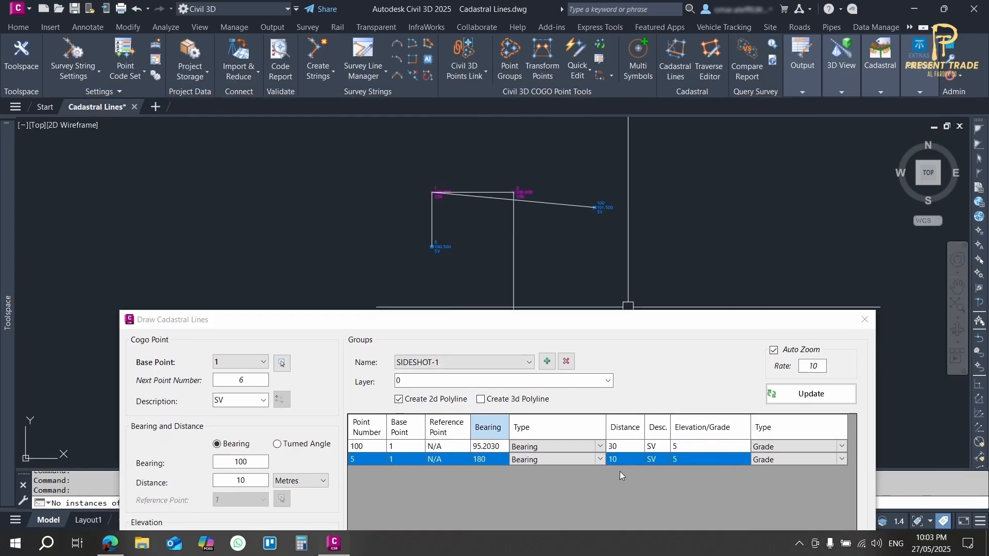
Set the distance of side shot point 5 to 20 and its description to SO.
double_click(624, 459)
type("20")
key("Return")
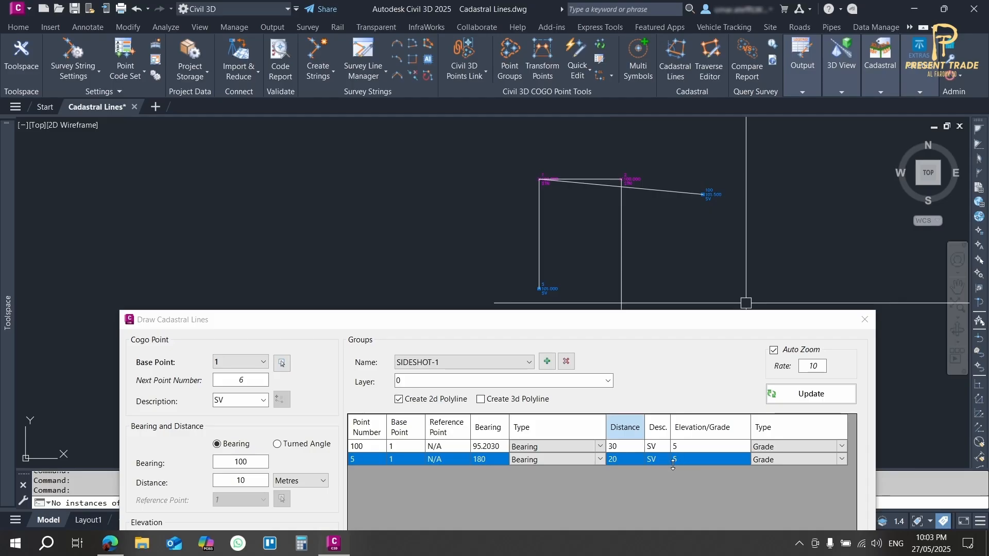
double_click(657, 459)
type("SO")
key("Return")
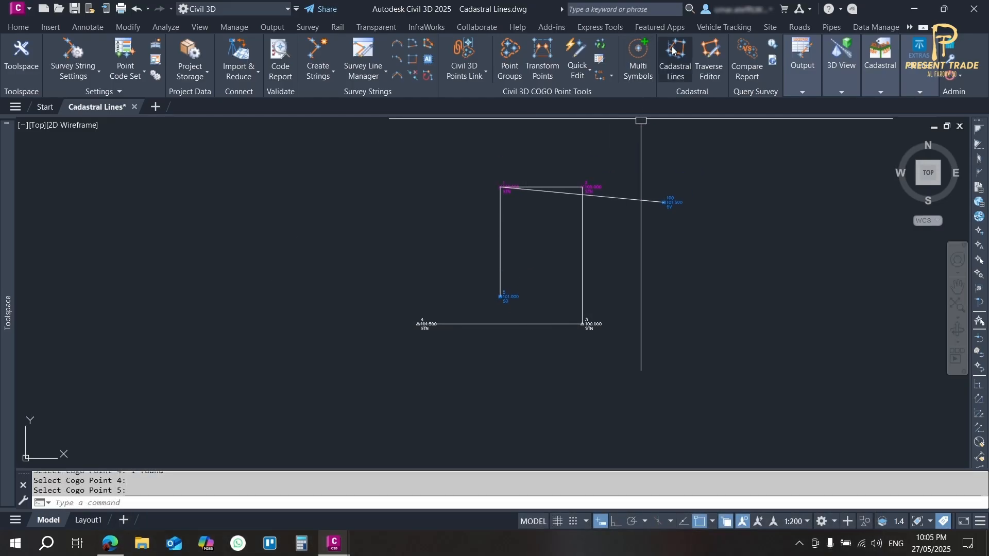
Reopen the Draw Cadastral Lines tool and open the Traverse Editor from the TRAVERSE 1 group to view the traverse.
key("Return")
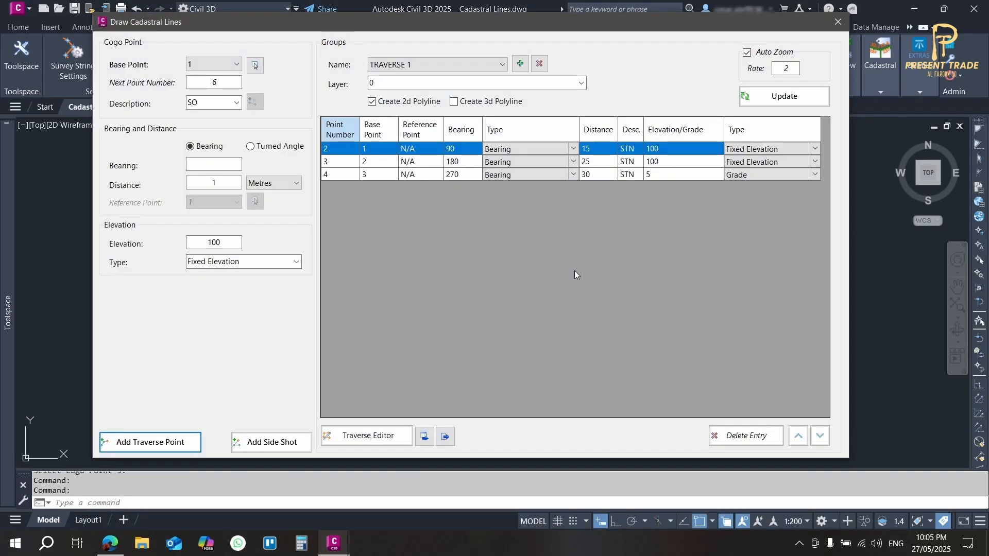
left_click(375, 439)
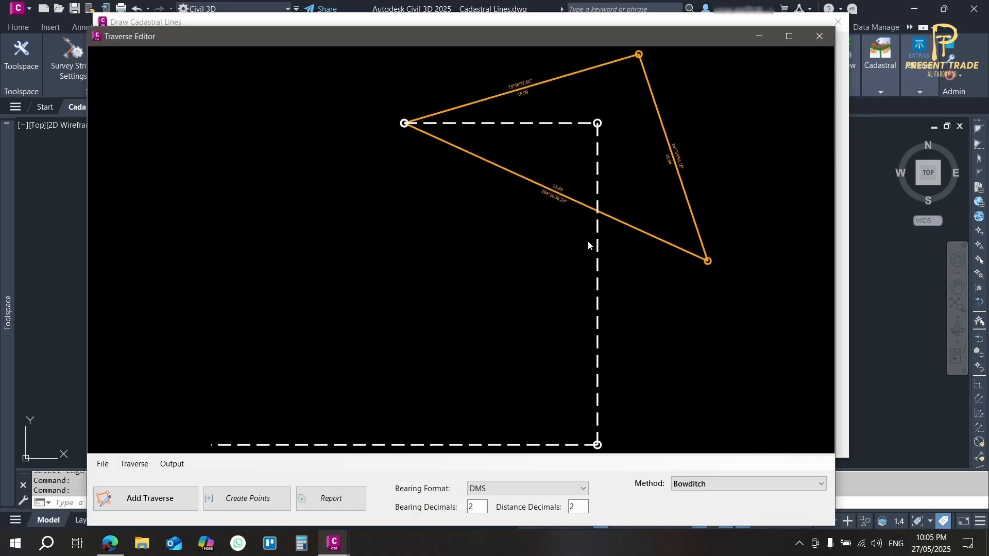
left_click_drag(692, 42, 701, 335)
left_click_drag(689, 202, 688, 205)
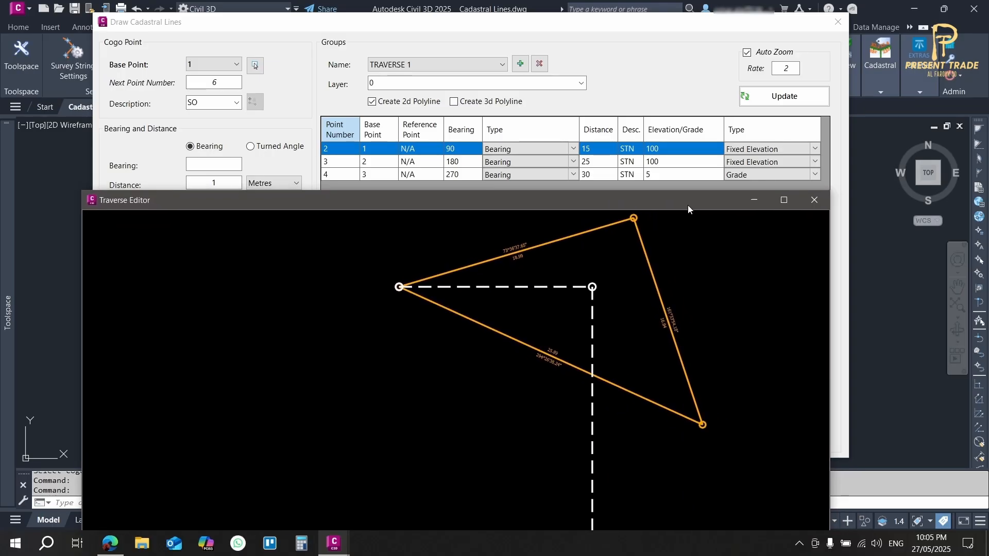
scroll(538, 282, "down", 2)
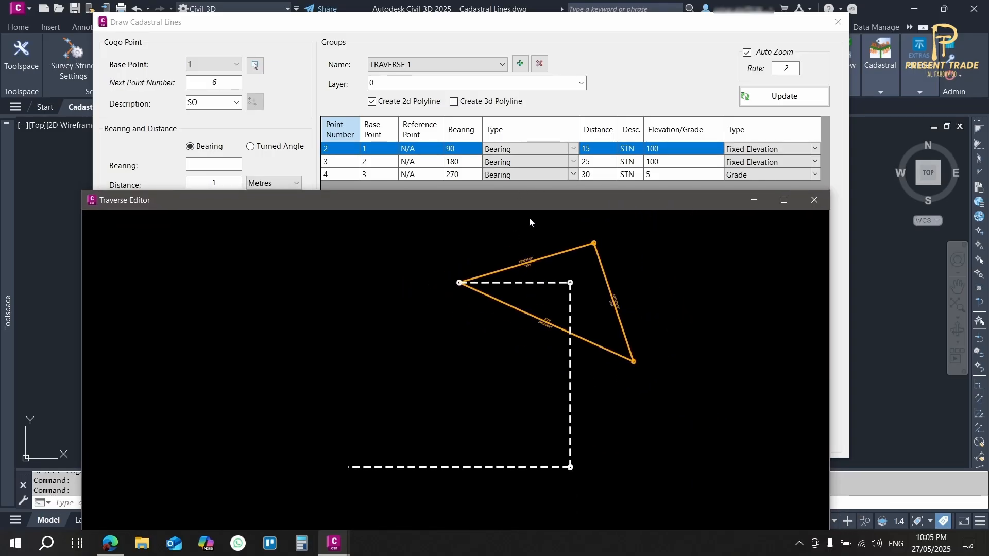
left_click_drag(402, 200, 411, 19)
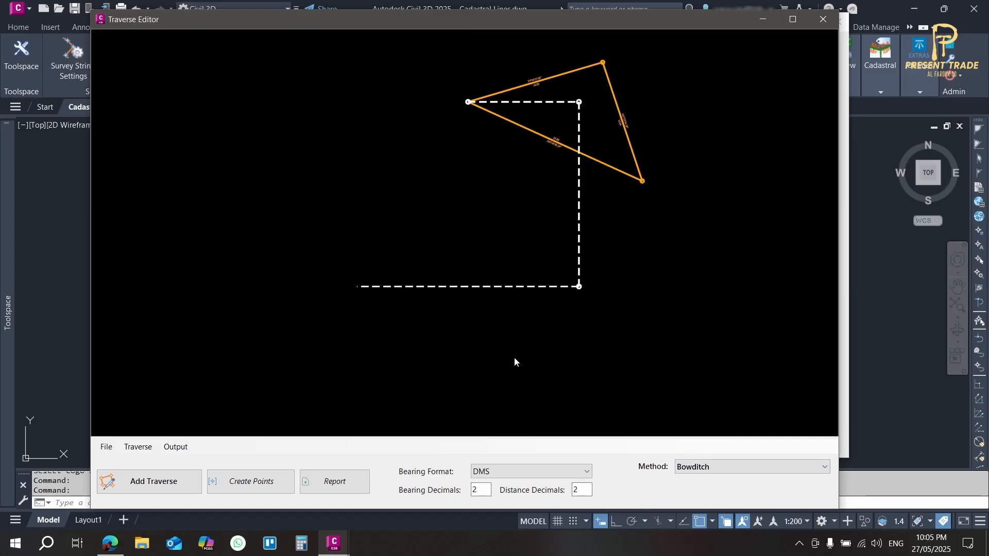
Review the adjustment methods and bearing formats in the Traverse Editor, keeping Bowditch and DMS.
left_click(708, 466)
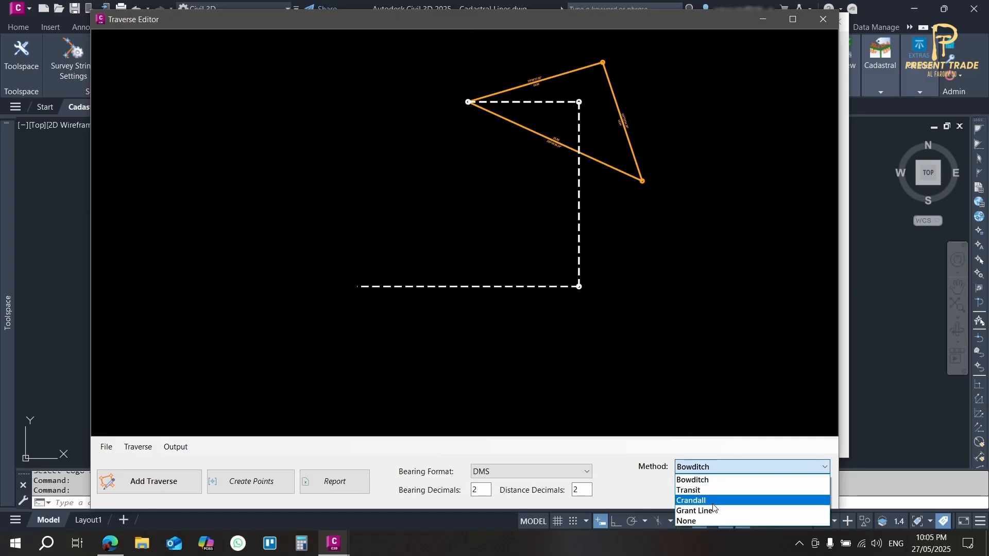
left_click(719, 467)
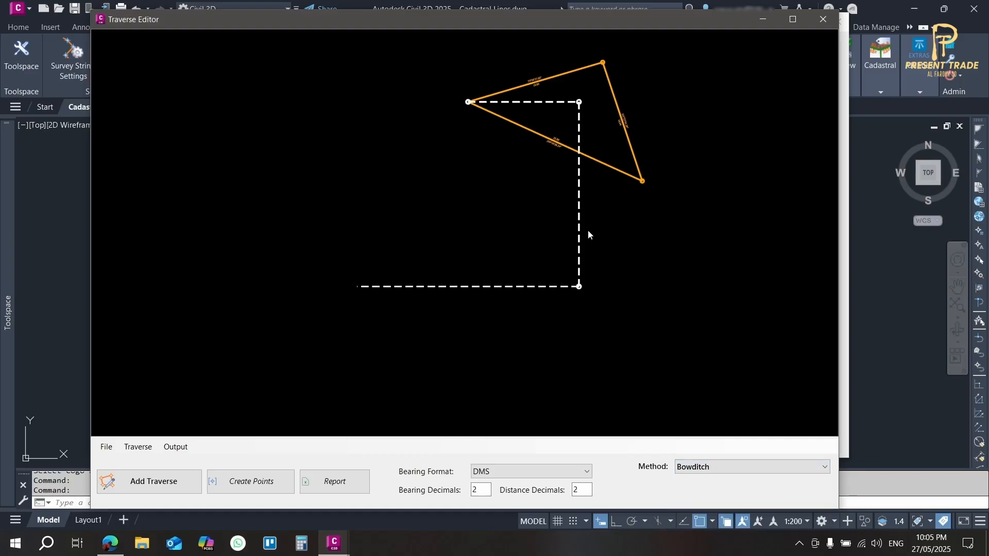
left_click(496, 470)
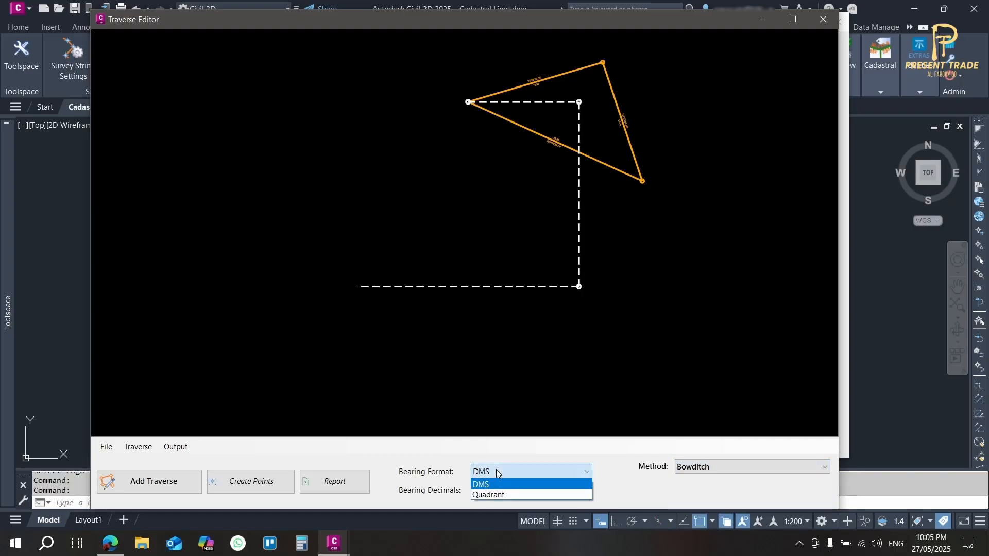
left_click(492, 483)
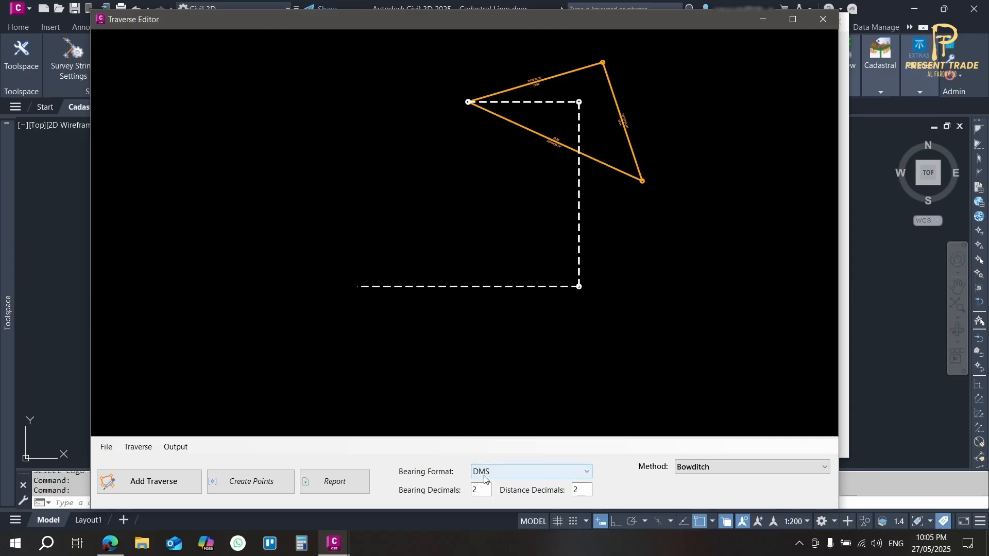
Examine the bearing and distance labels on the traverse legs, and close the Traverse Editor.
scroll(540, 124, "up", 6)
scroll(563, 159, "down", 3)
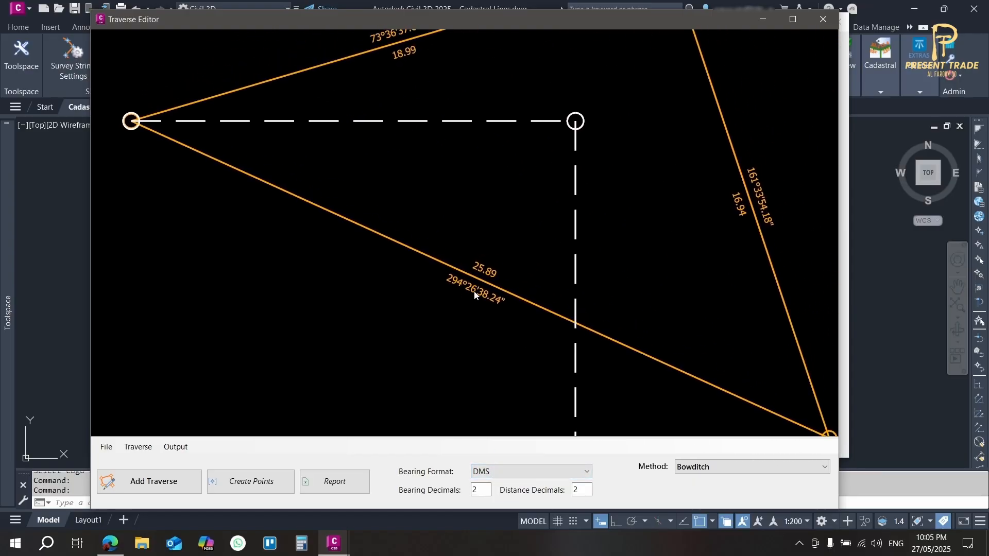
scroll(614, 234, "up", 4)
scroll(718, 265, "down", 4)
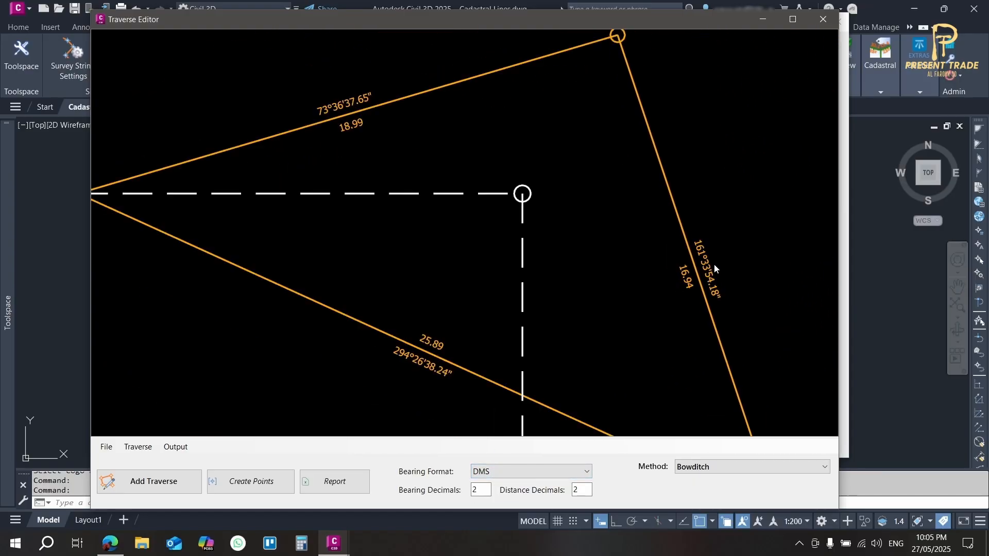
scroll(482, 147, "up", 2)
scroll(418, 147, "up", 1)
scroll(431, 159, "down", 1)
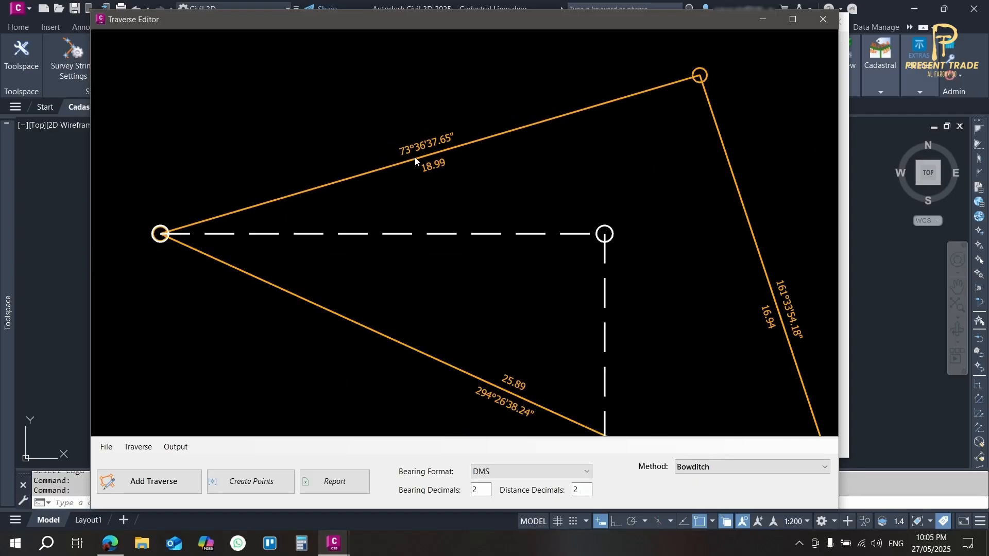
scroll(484, 293, "down", 5)
middle_click_drag(513, 229, 570, 194)
left_click(823, 19)
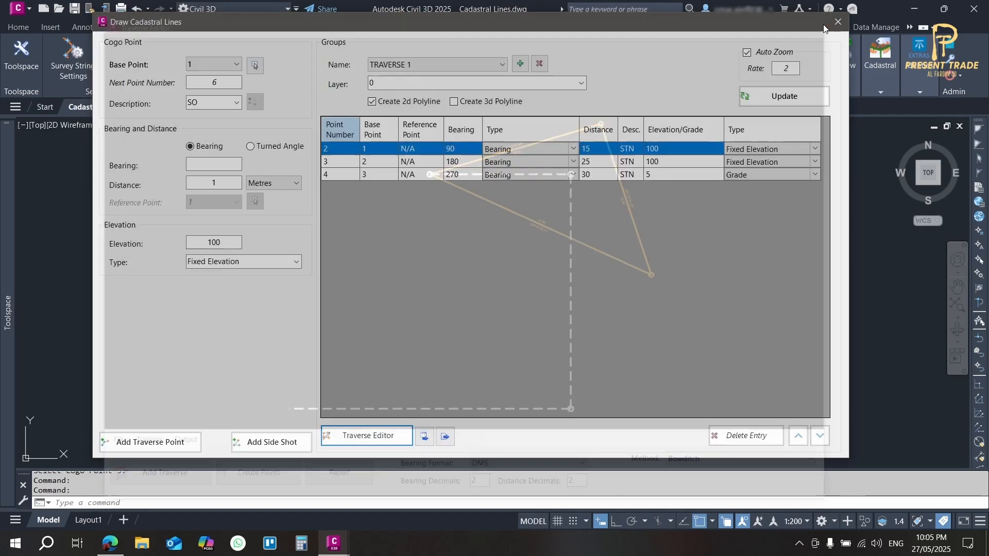
Examine the traverse lines and side shots around points 3, 4, 5 and 100 in the drawing.
mouse_move(795, 21)
left_mouse_down()
mouse_move(816, 178)
mouse_move(886, 368)
mouse_move(920, 383)
left_mouse_up()
scroll(492, 188, "down", 2)
middle_click_drag(518, 243, 553, 216)
scroll(558, 299, "up", 2)
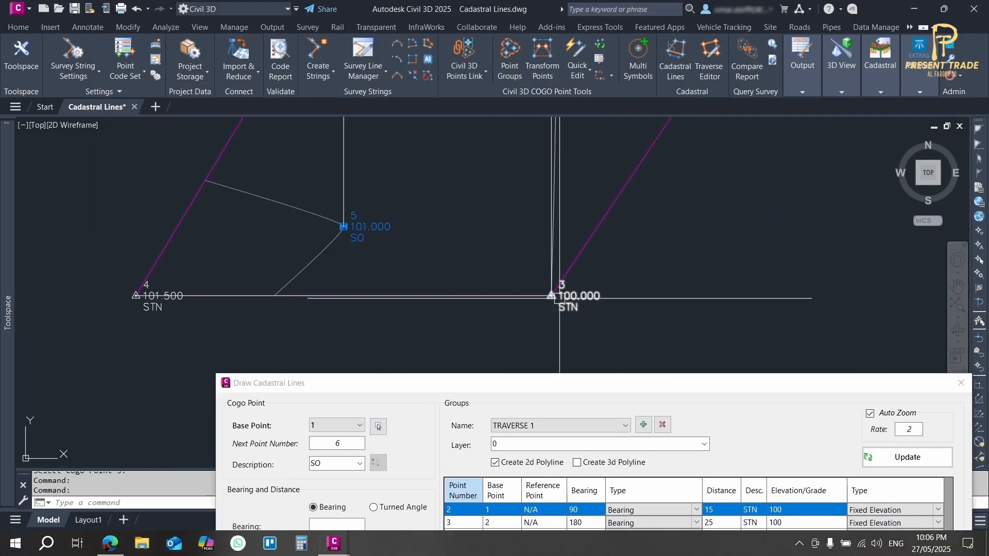
scroll(518, 281, "down", 2)
scroll(512, 302, "up", 2)
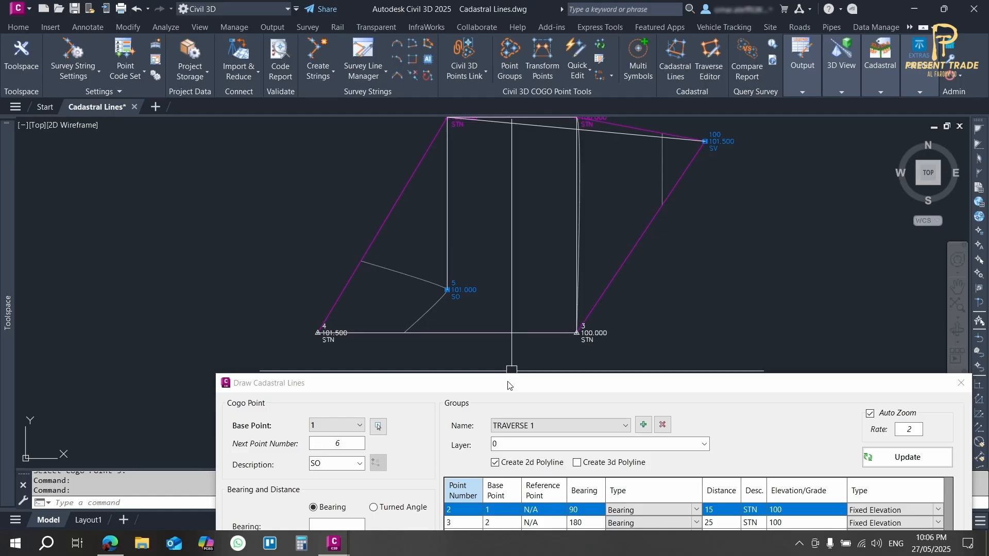
mouse_move(506, 384)
left_mouse_down()
mouse_move(425, 69)
mouse_move(454, 381)
mouse_move(420, 60)
left_mouse_up()
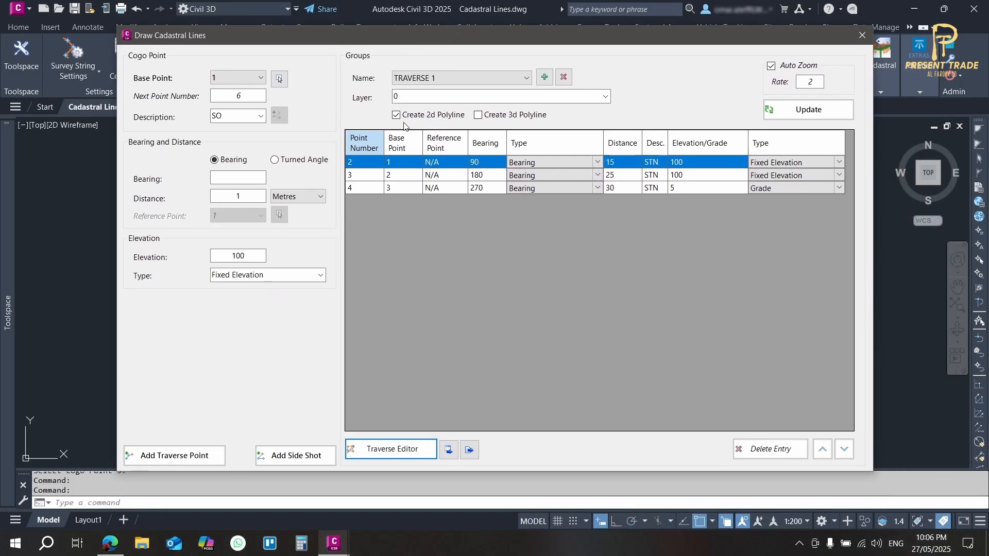